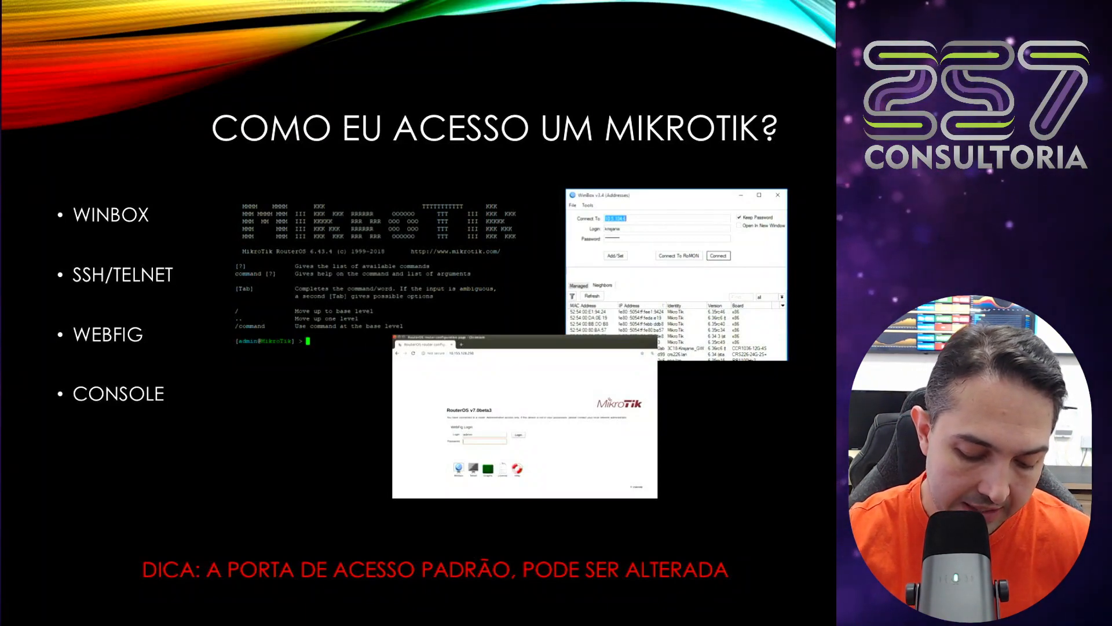
left_click_drag(157, 184, 202, 169)
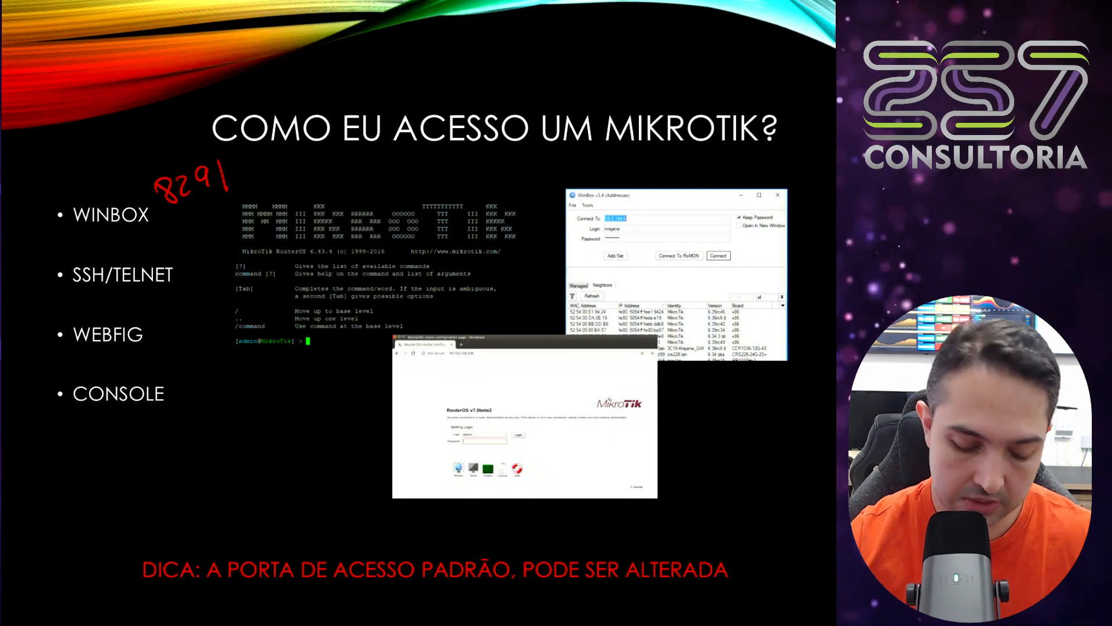
left_click_drag(80, 237, 95, 257)
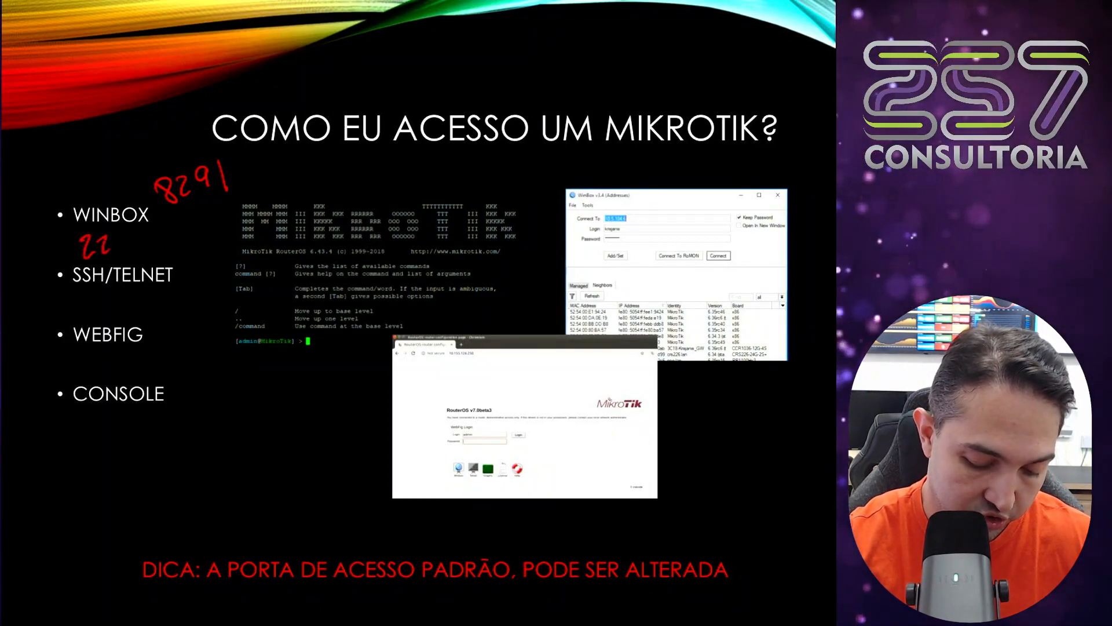
left_click_drag(141, 239, 154, 256)
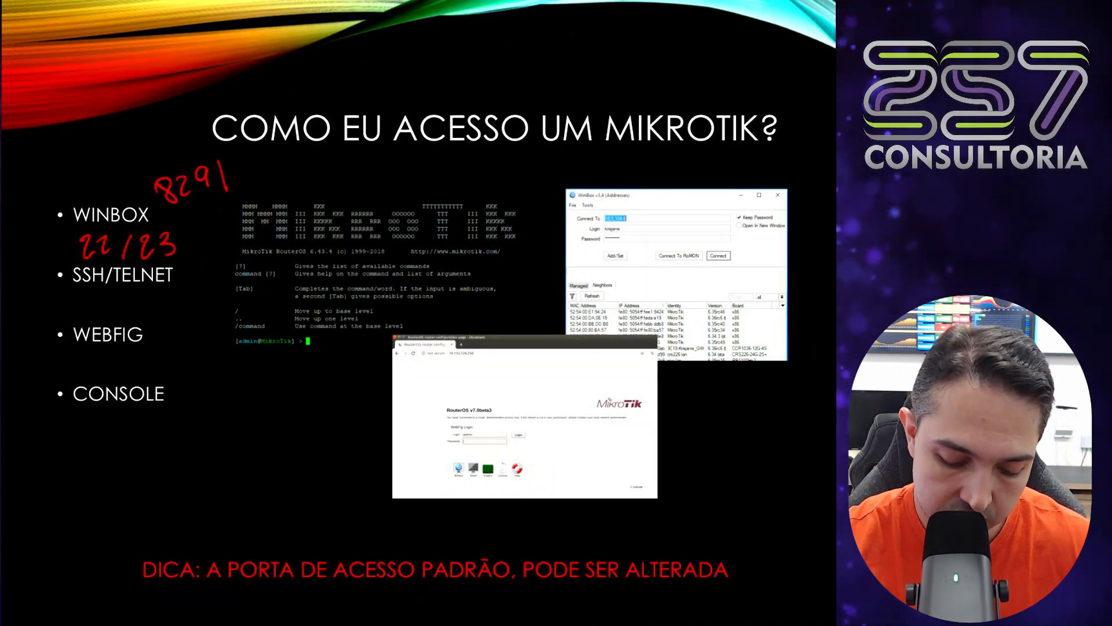
left_click_drag(163, 322, 157, 316)
mouse_move(181, 305)
left_mouse_down()
mouse_move(189, 326)
mouse_move(212, 318)
left_mouse_up()
left_click_drag(221, 288, 229, 300)
left_click_drag(226, 293, 226, 309)
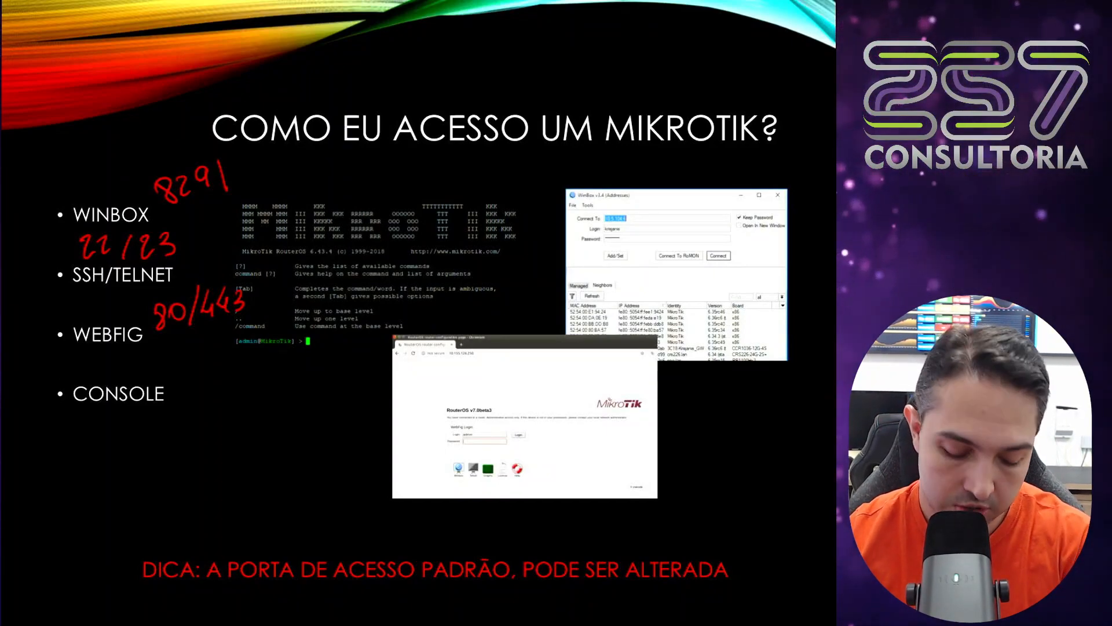
left_click_drag(175, 404, 177, 405)
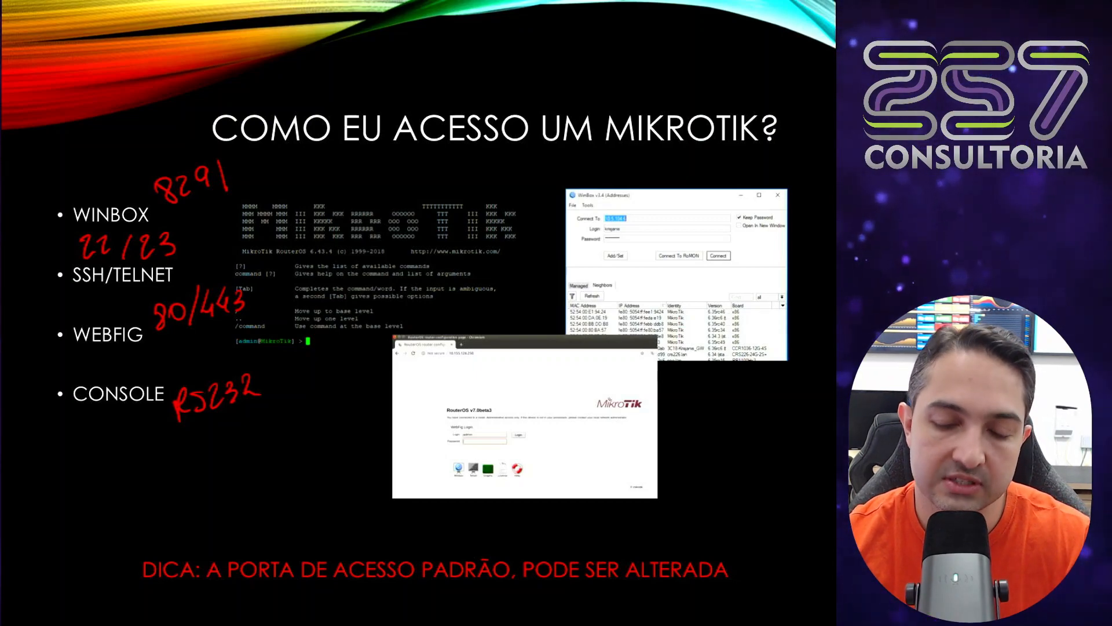
key("Right")
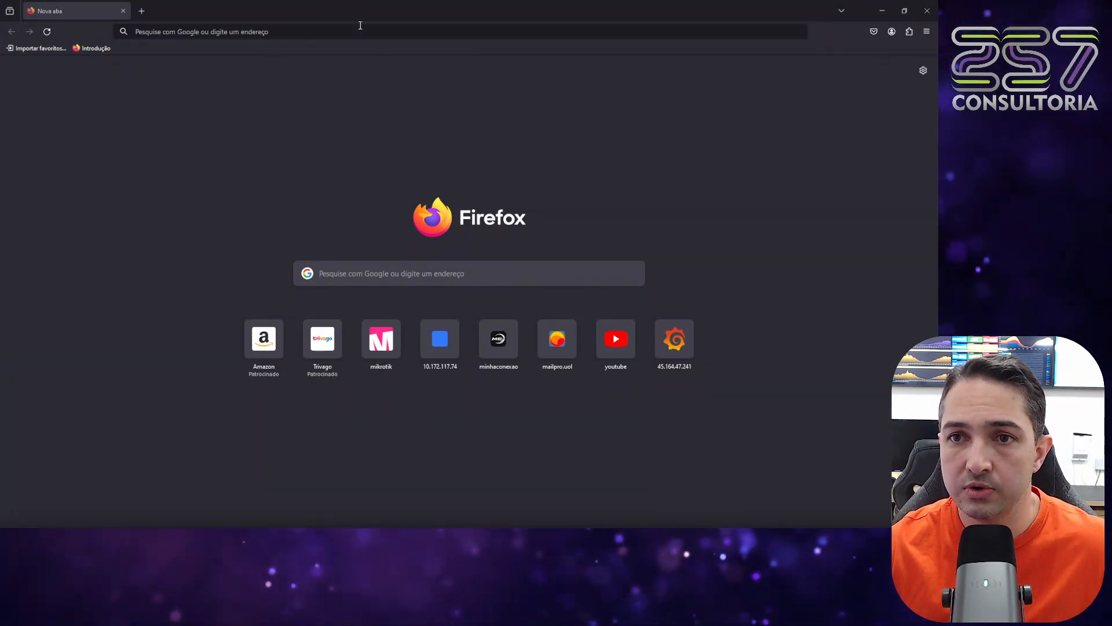
Open mikrotik.com in Firefox, browse its hardware products page and go to the software downloads page.
left_click(363, 32)
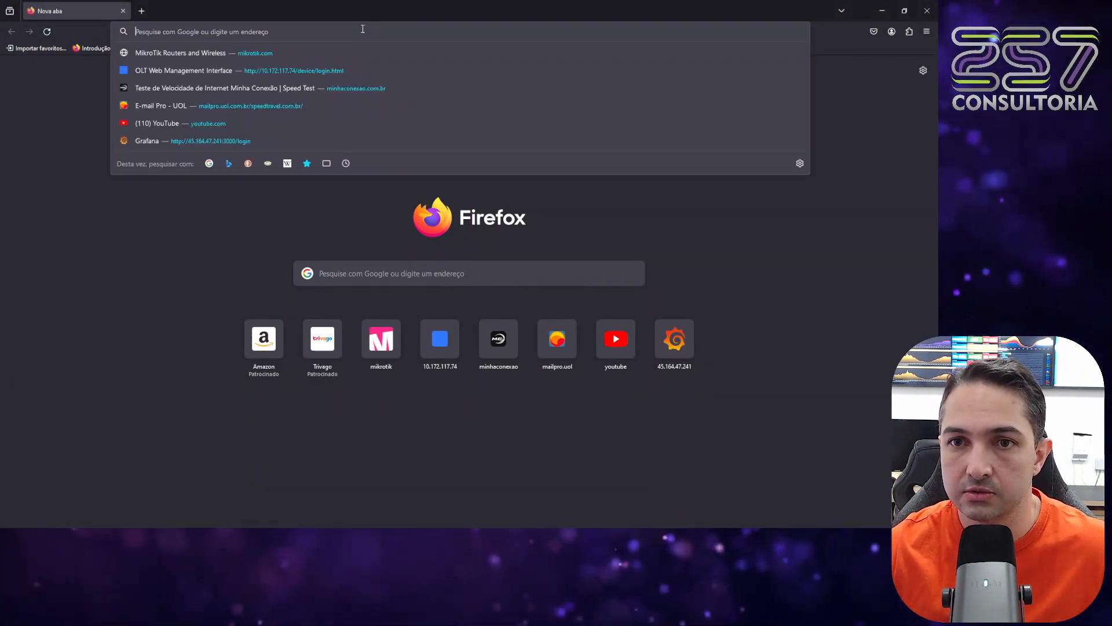
left_click(298, 54)
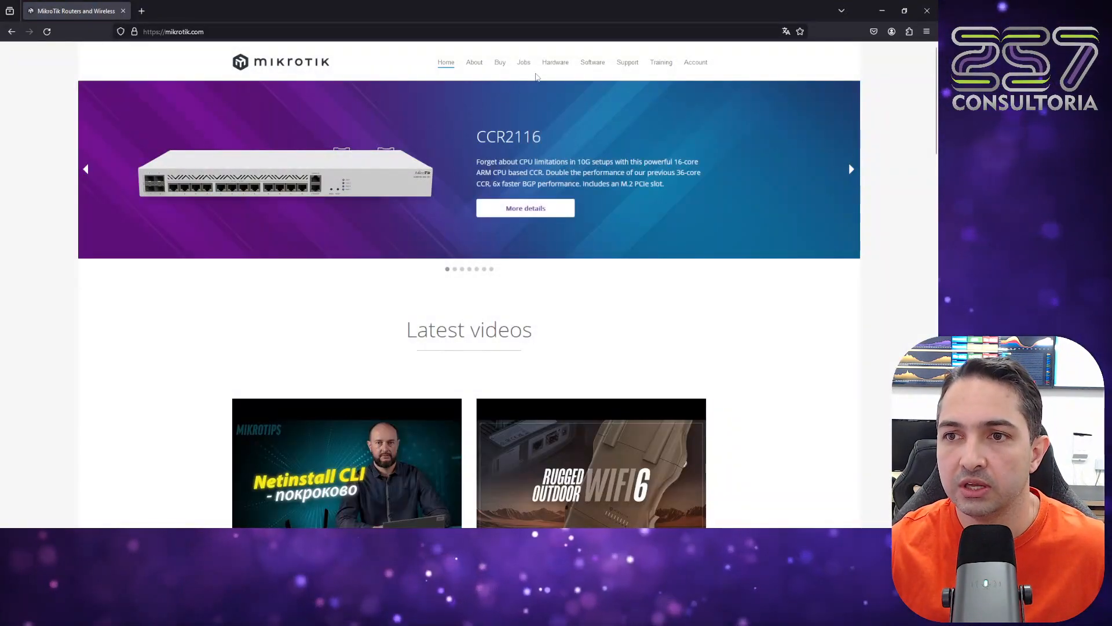
left_click(563, 66)
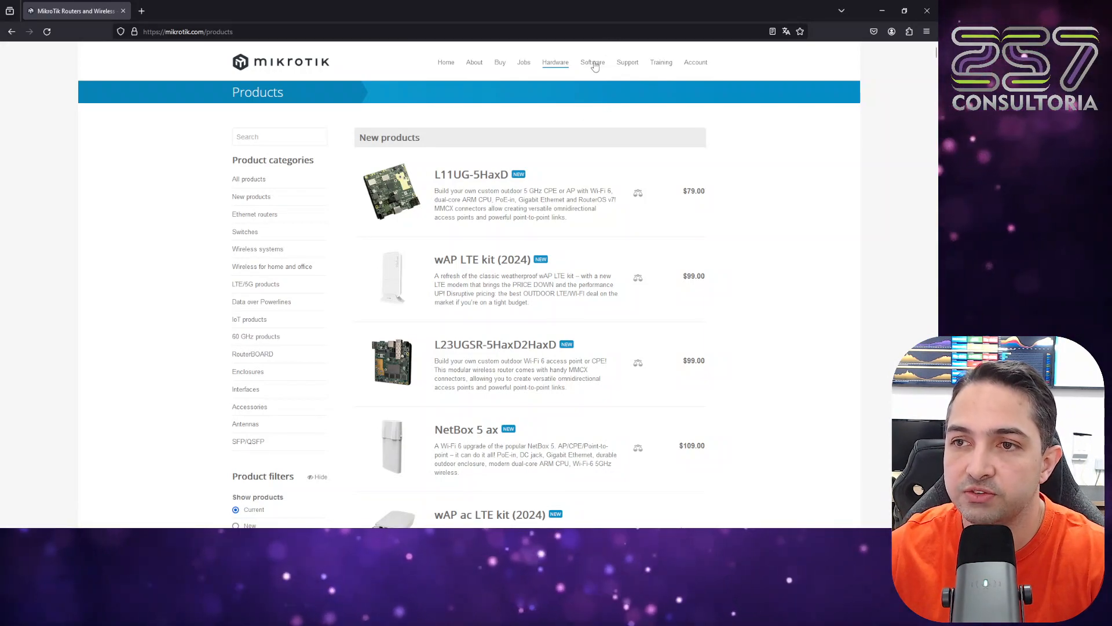
left_click(593, 63)
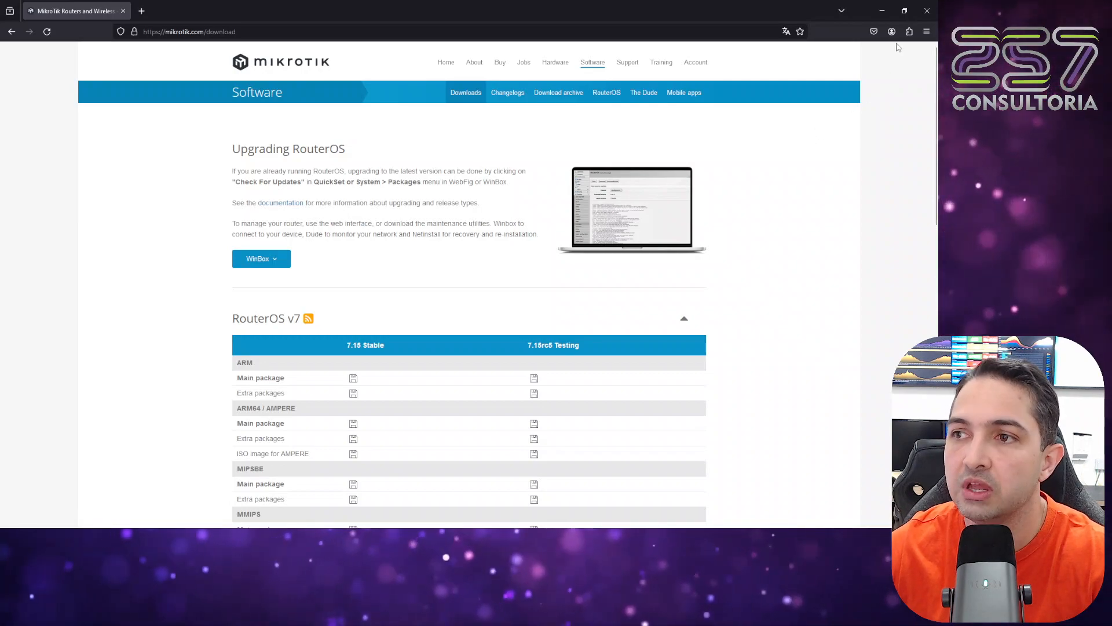
Show the browser's downloaded files and launch winbox64(1).exe.
left_click(926, 32)
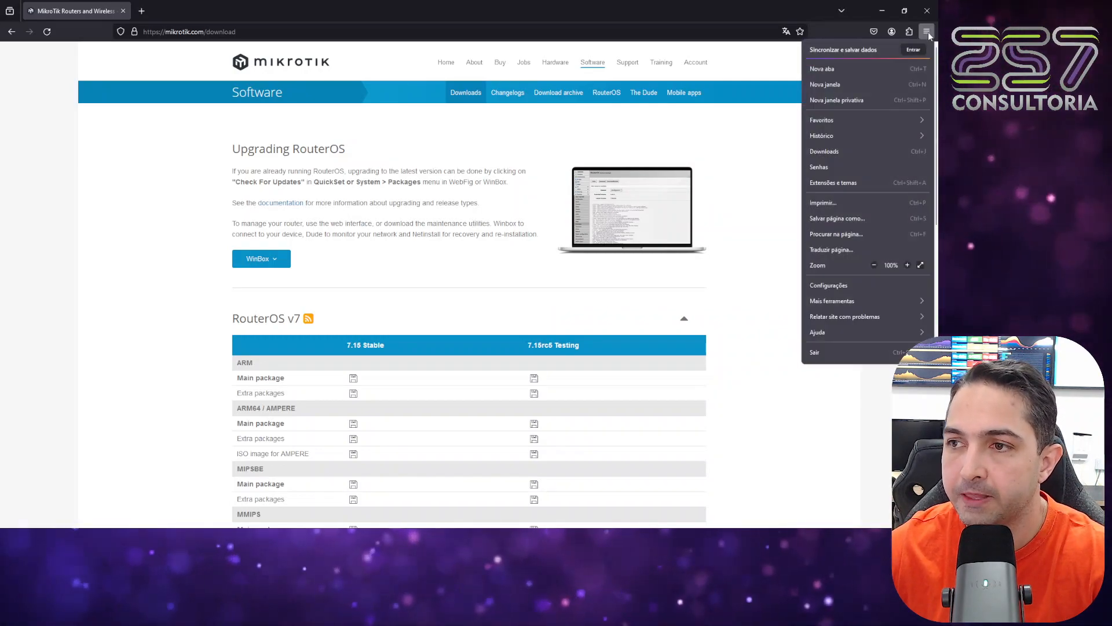
left_click(856, 149)
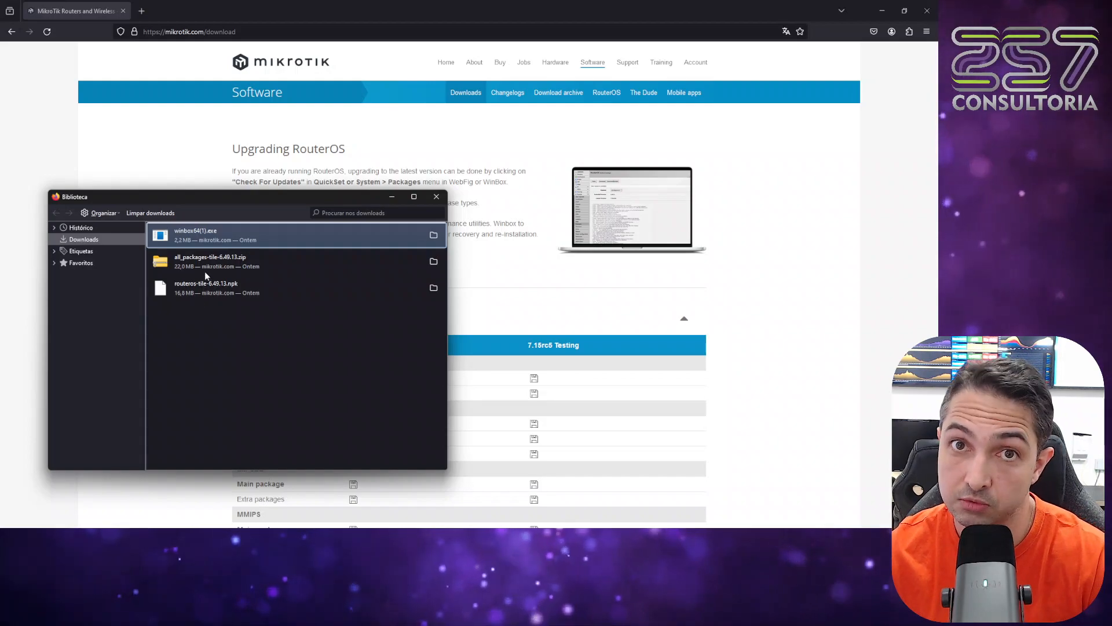
double_click(219, 244)
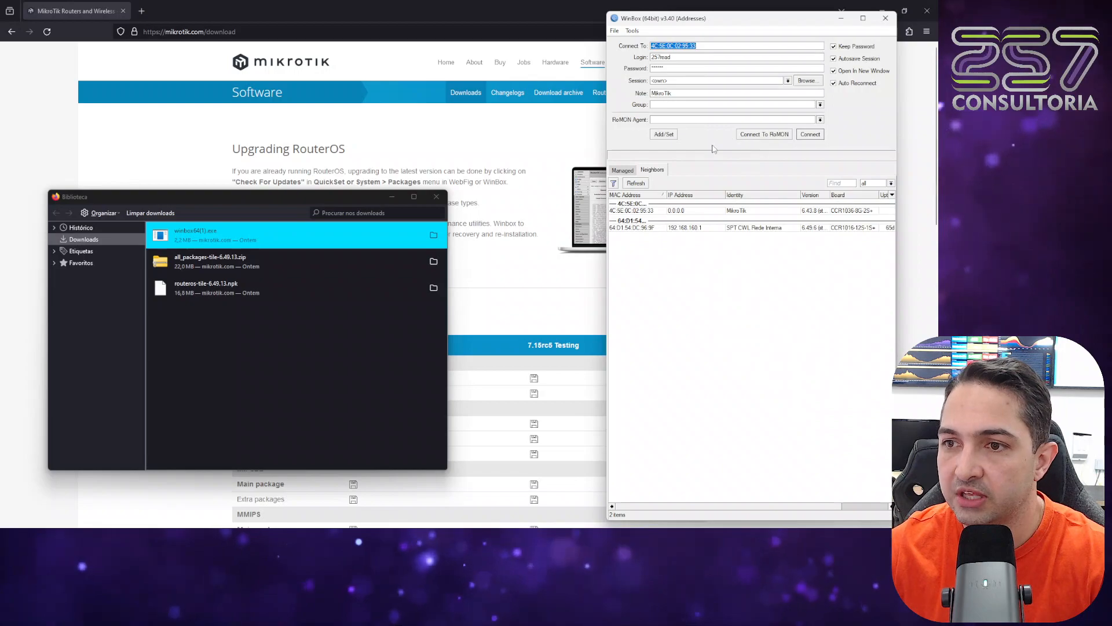
Choose the CCR1036-8G-2S+ neighbor by its MAC address, set the login to admin and clear the password.
key("Tab")
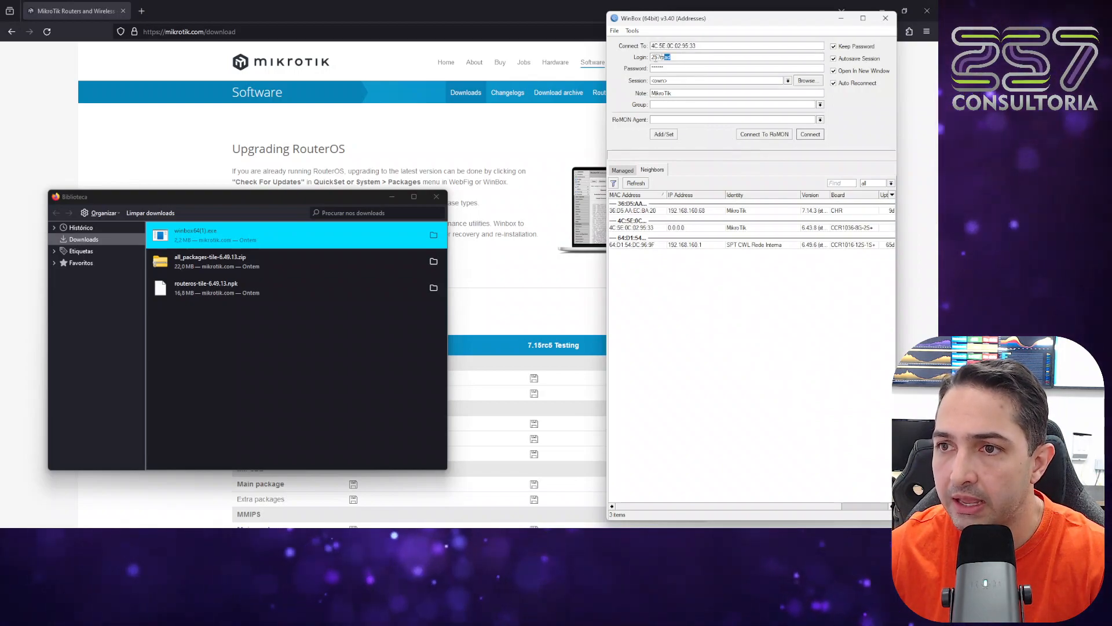
left_click(643, 228)
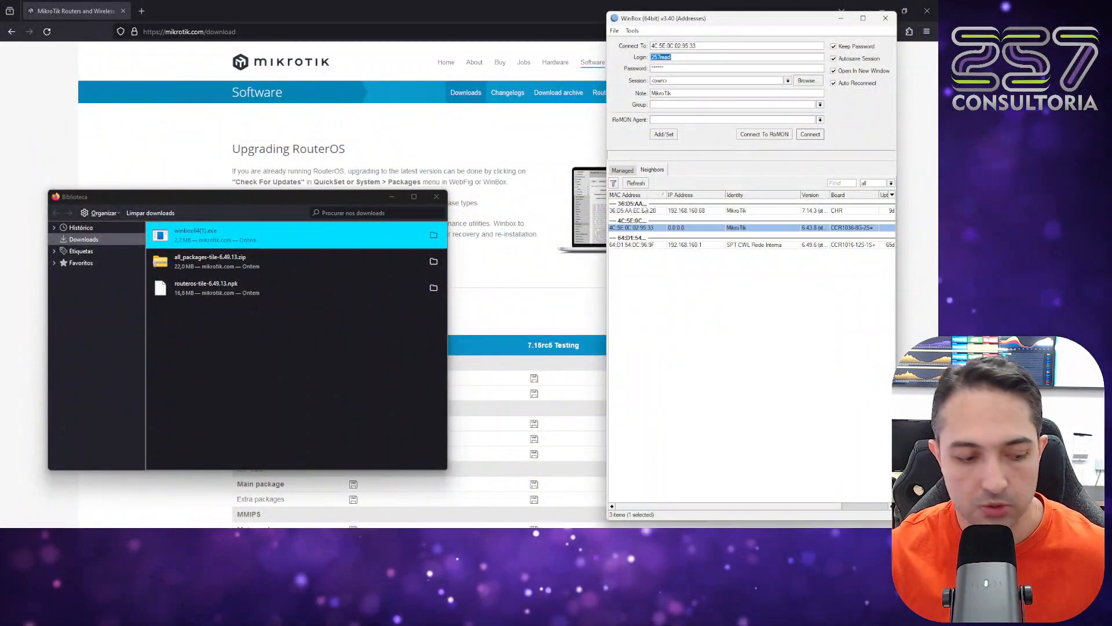
type("admin")
key("Tab")
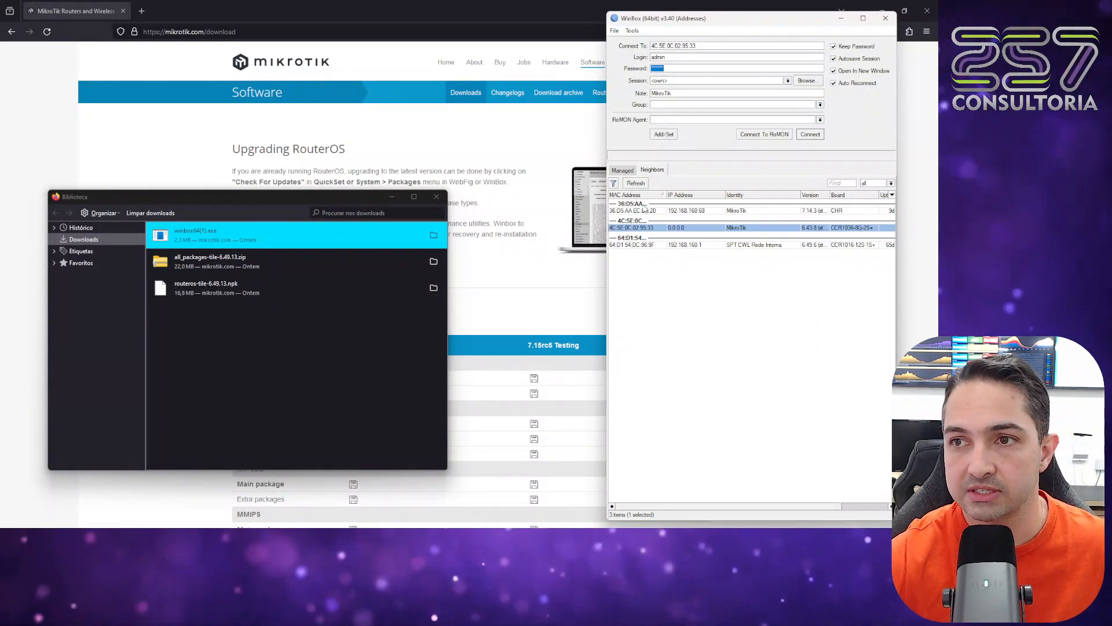
key("BackSpace")
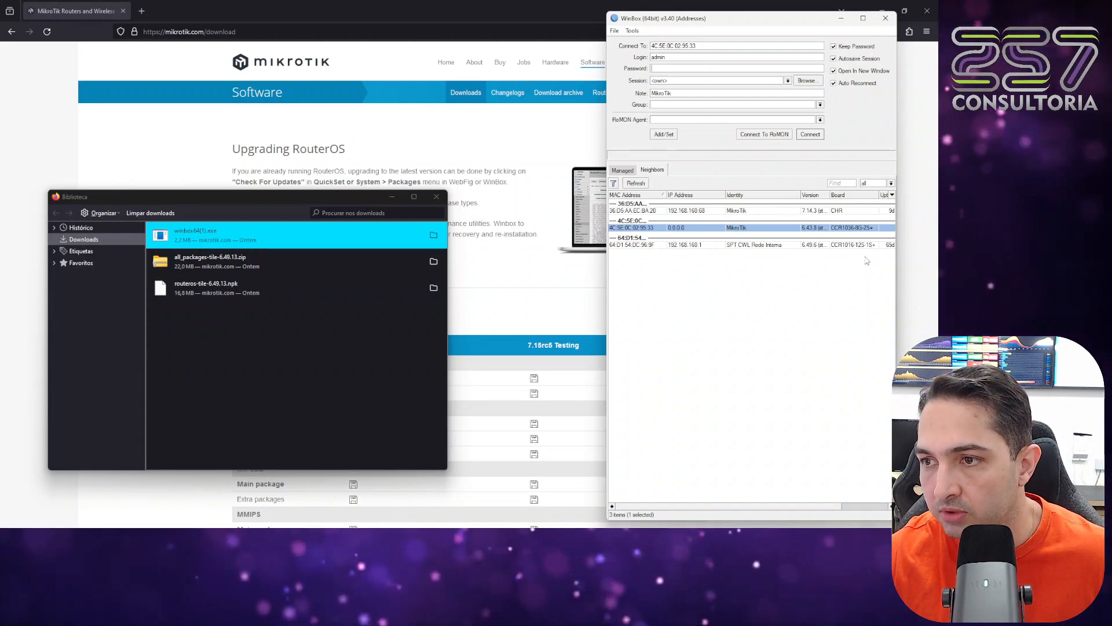
Widen the WinBox window to show the full uptime, and try the CHR neighbor's IP and MAC addresses as connection targets.
left_click_drag(899, 254, 934, 249)
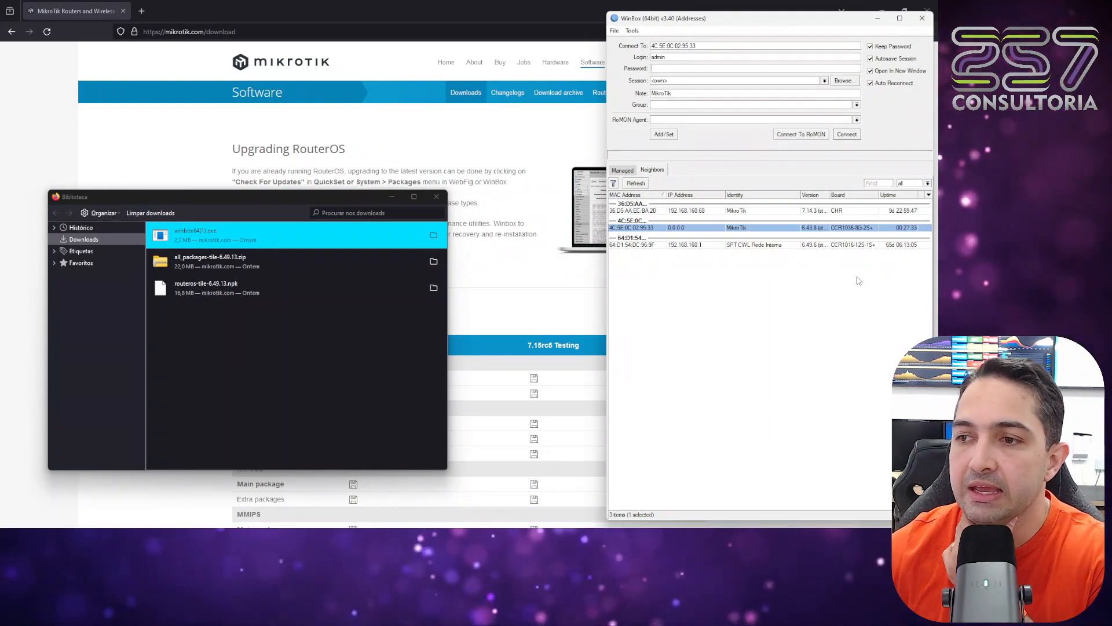
double_click(681, 230)
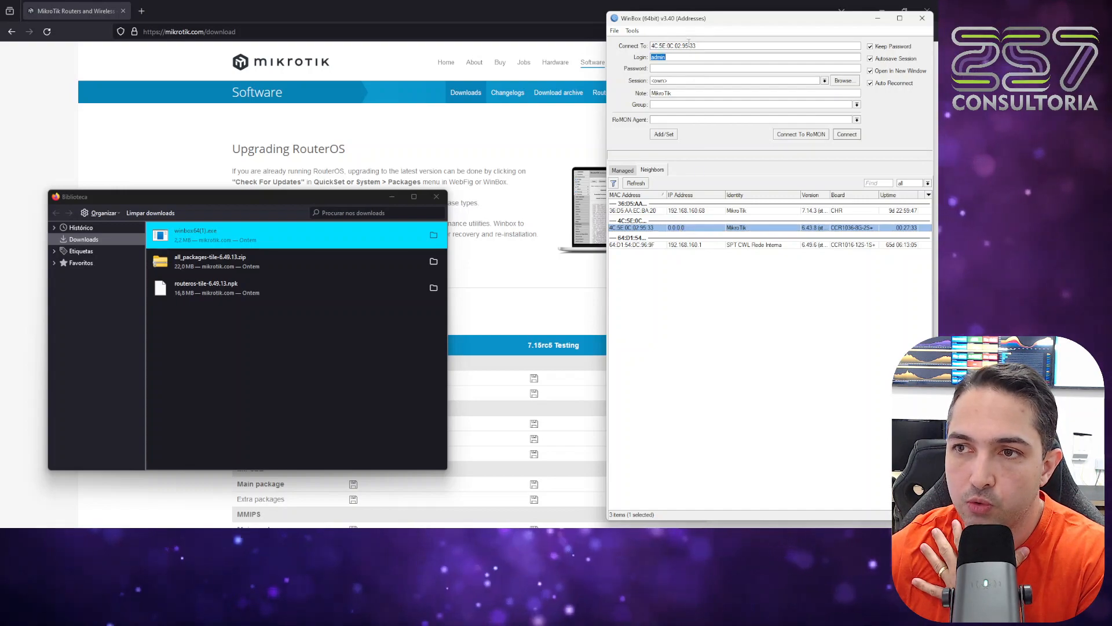
left_click(696, 212)
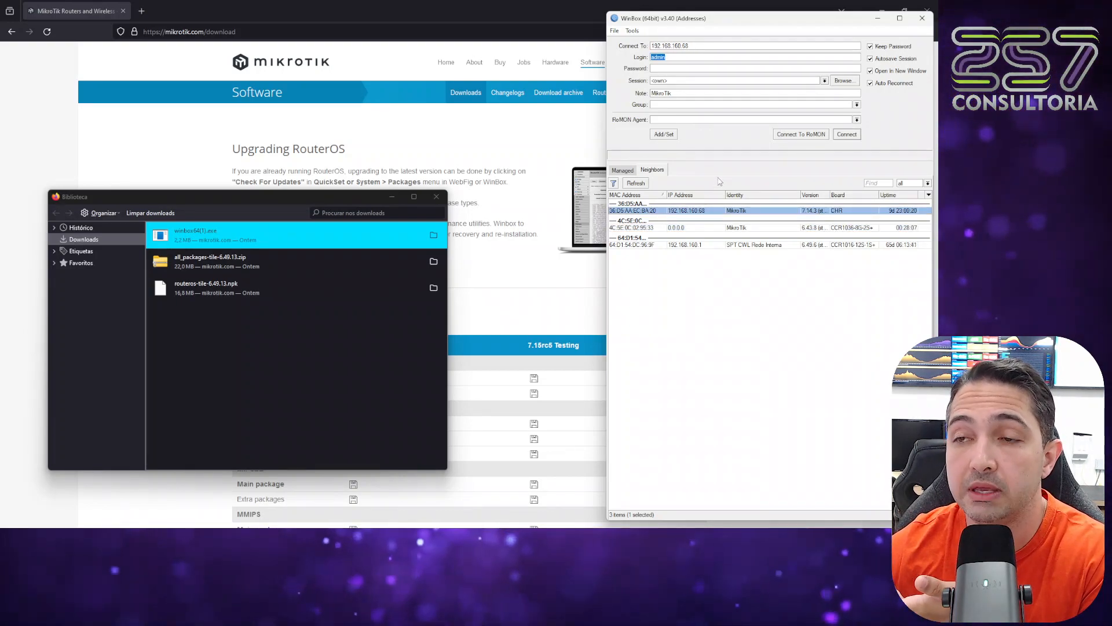
left_click(642, 212)
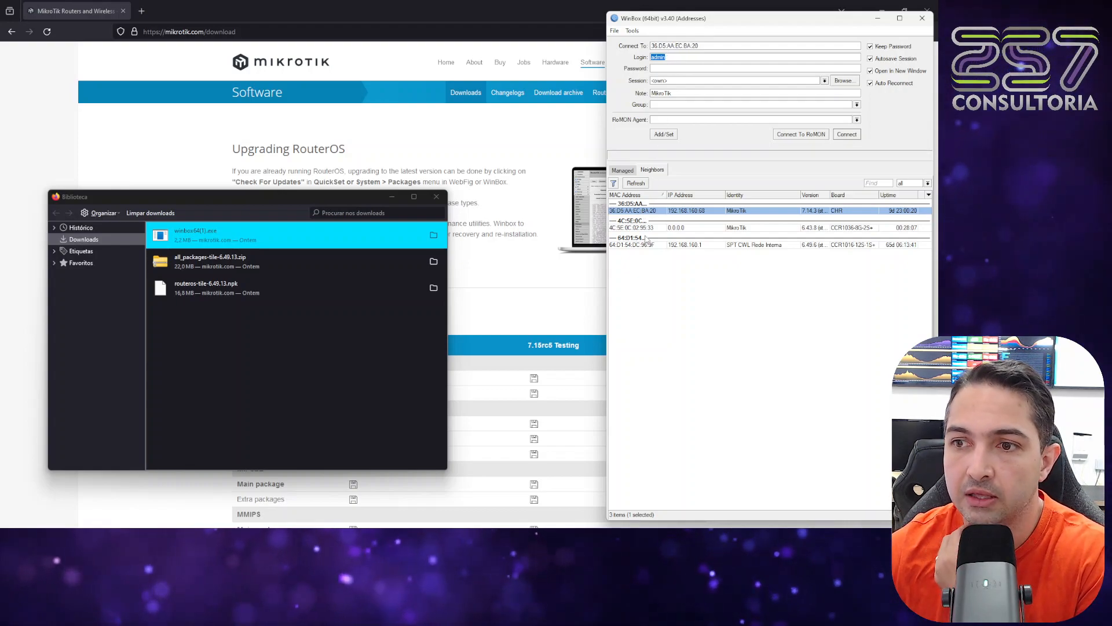
Connect to the CCR1036-8G-2S+ router by its MAC address and remove the RouterOS default configuration.
left_click(666, 228)
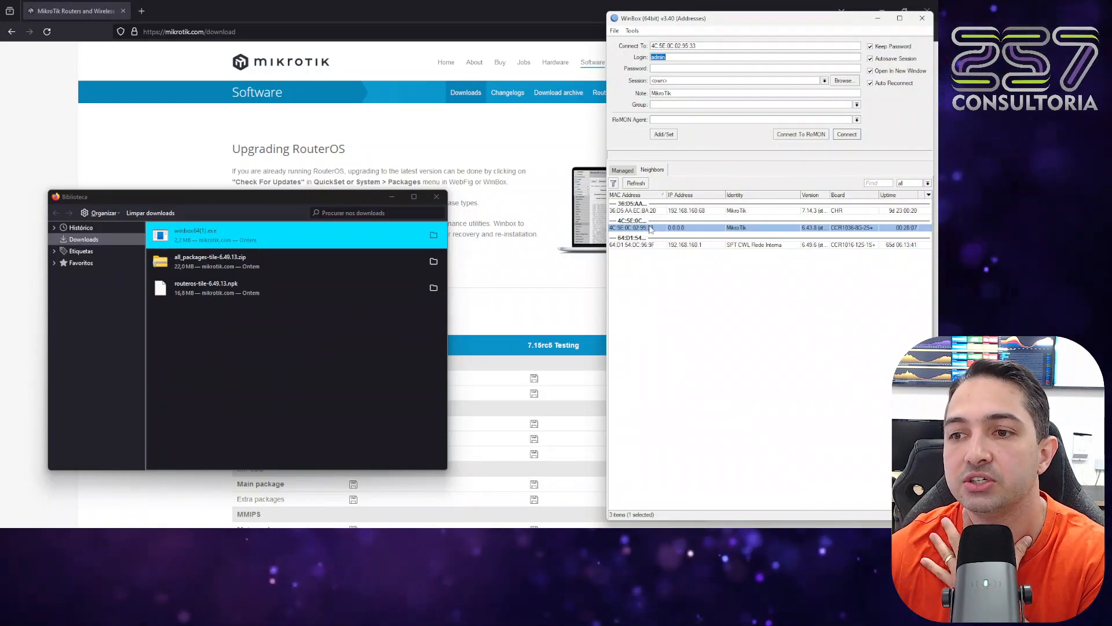
left_click(847, 135)
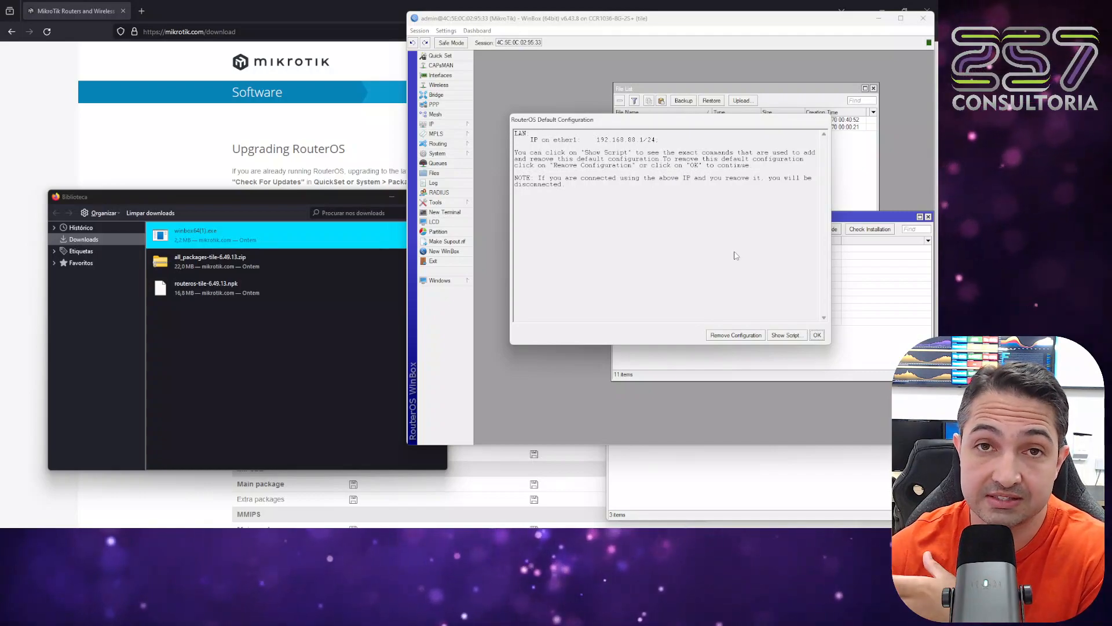
left_click(736, 335)
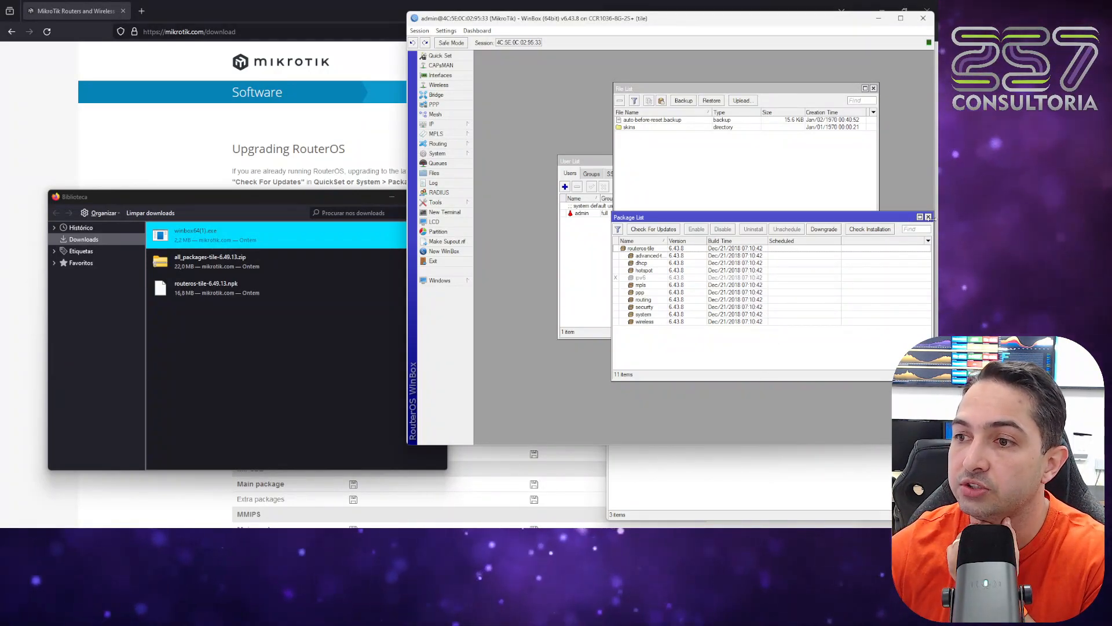
Close the Package List, File List and User List windows.
left_click(928, 217)
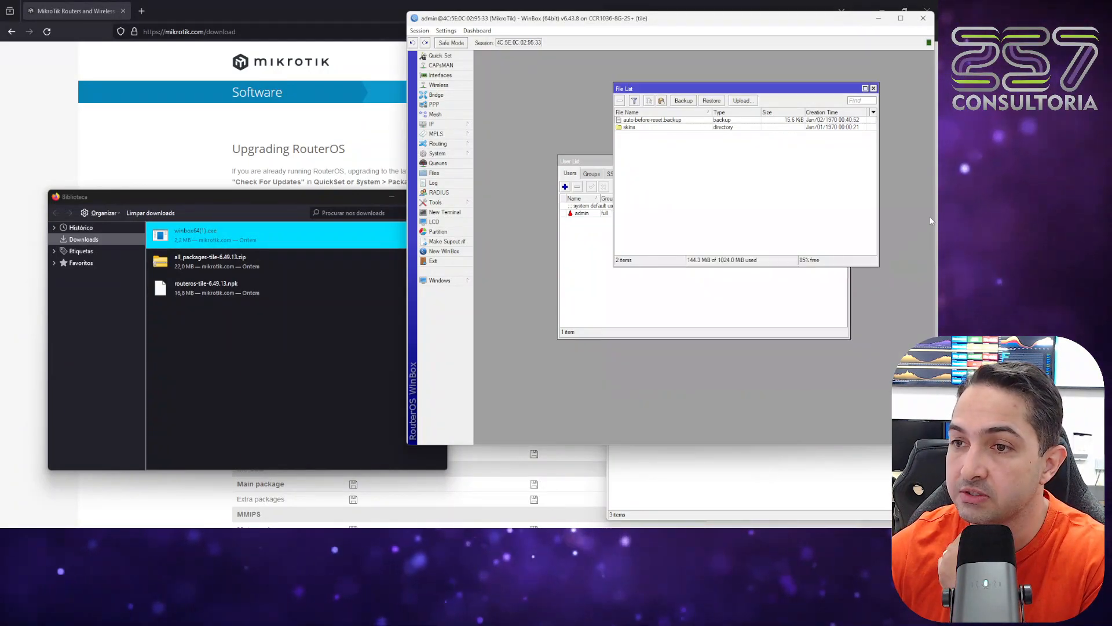
left_click(874, 88)
left_click(845, 161)
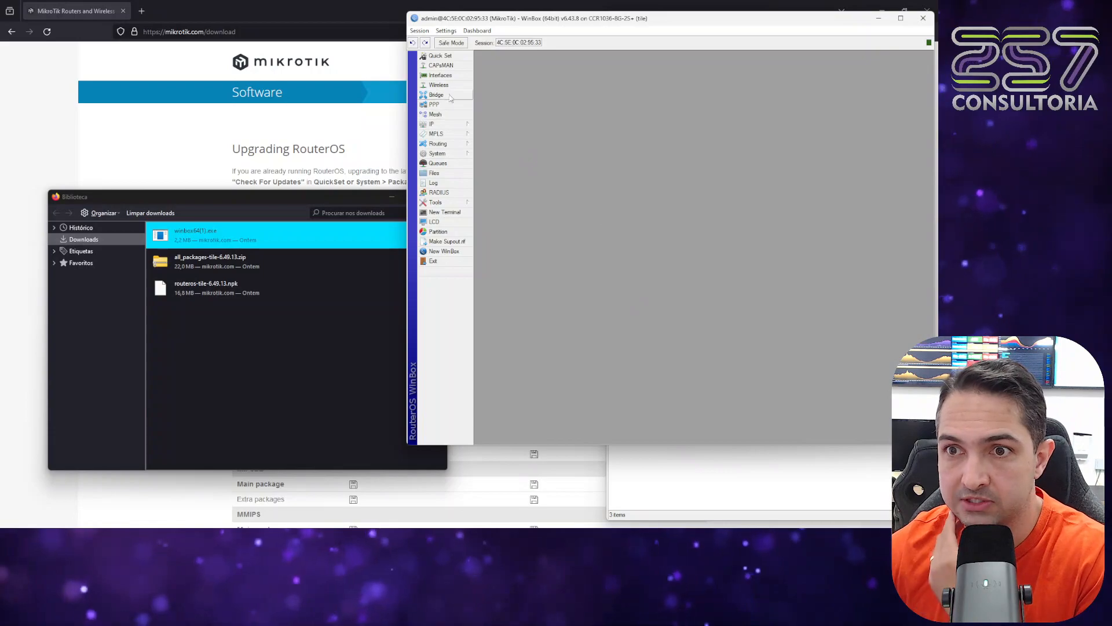
Open the router's interface list and check the DHCP Server and DHCP Client lists for existing entries.
left_click(441, 76)
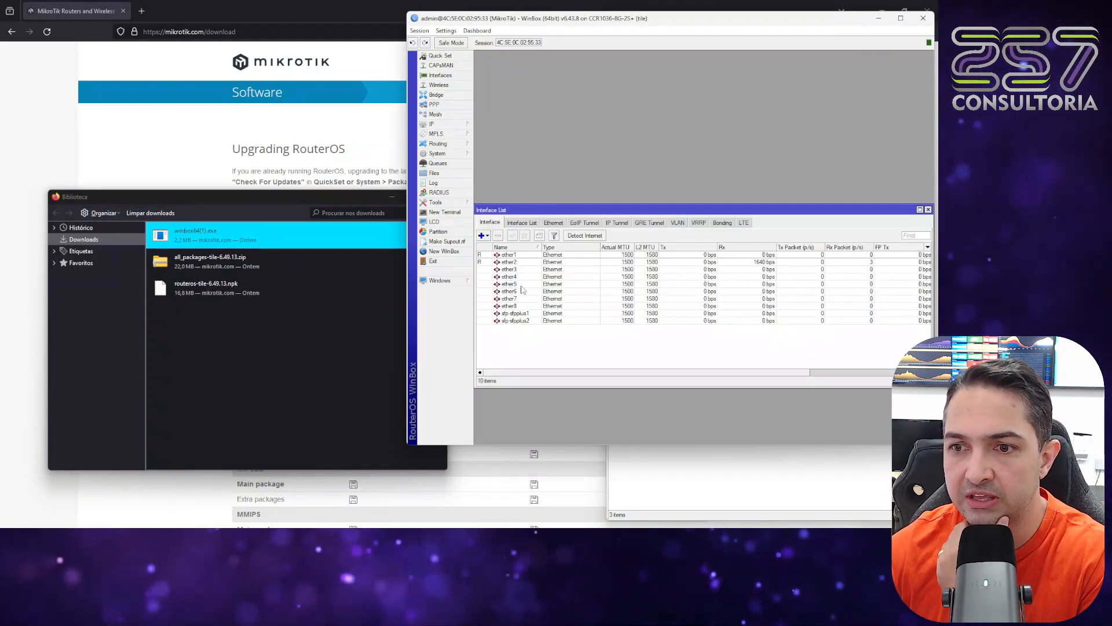
left_click(441, 124)
left_click(503, 183)
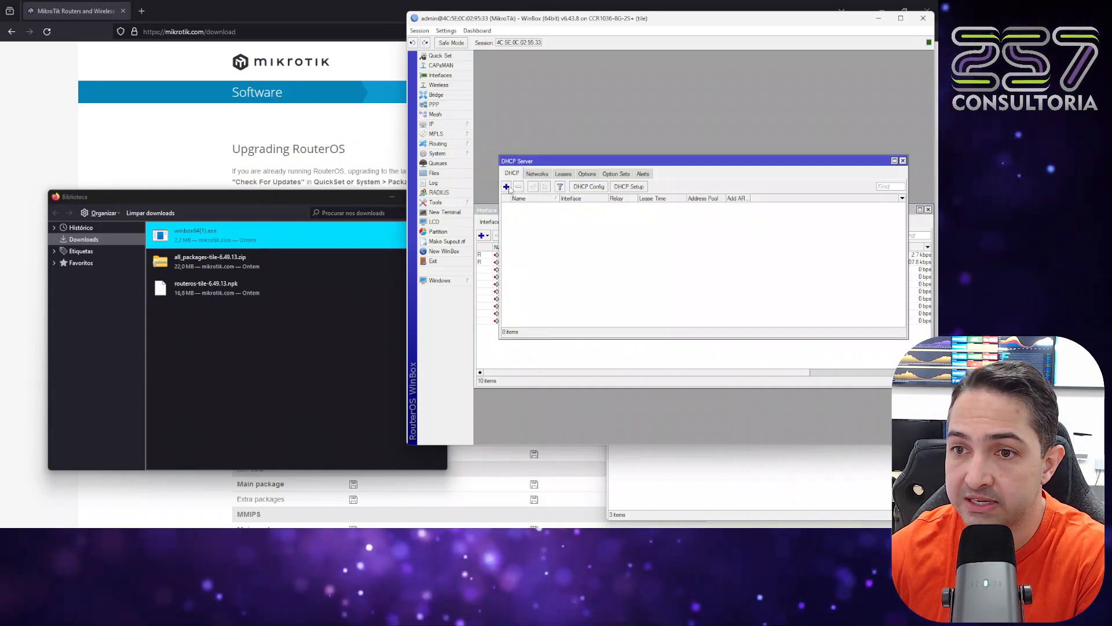
left_click(903, 160)
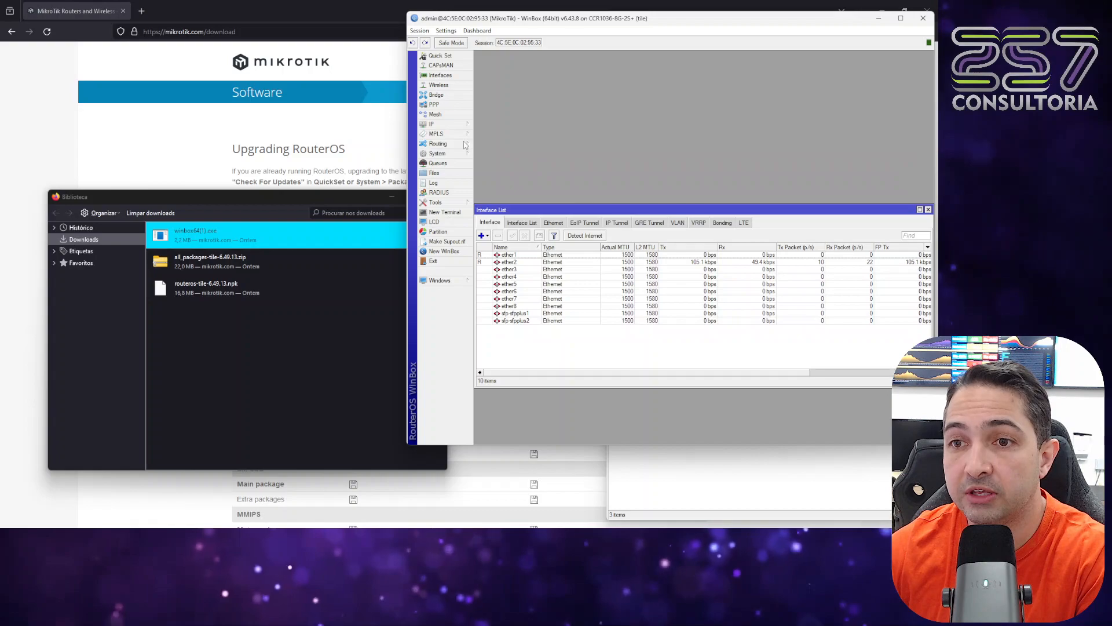
left_click(437, 126)
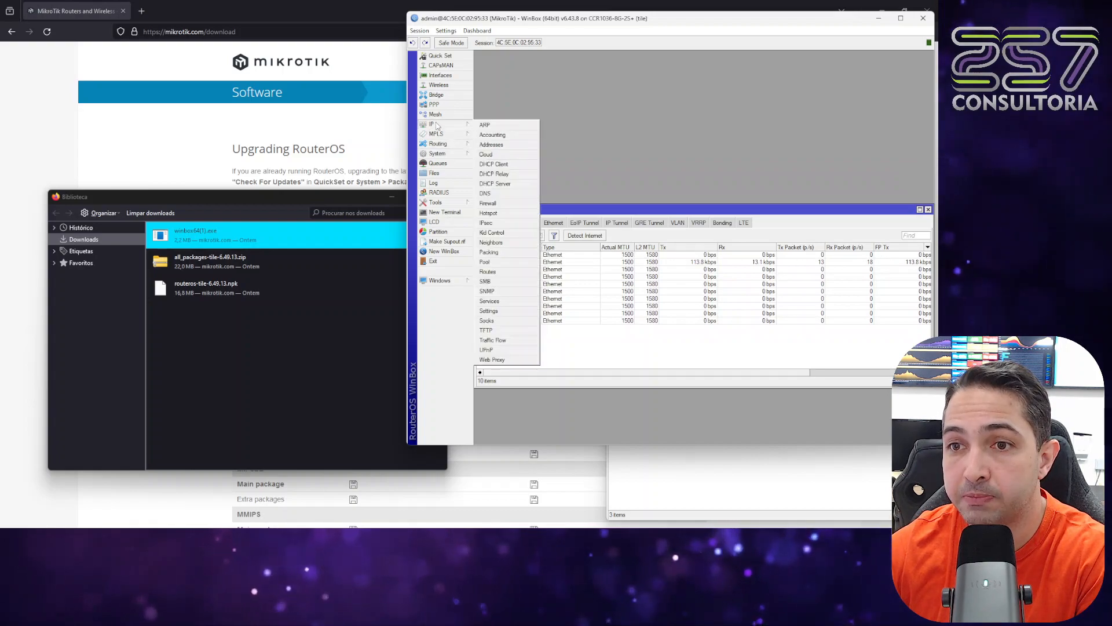
left_click(493, 165)
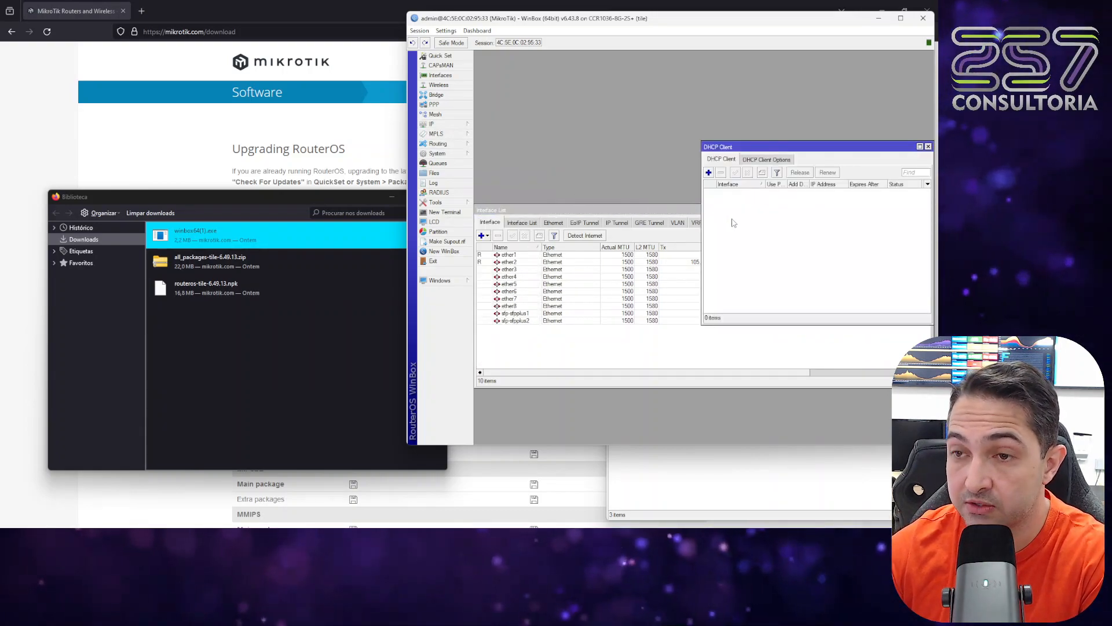
left_click(928, 146)
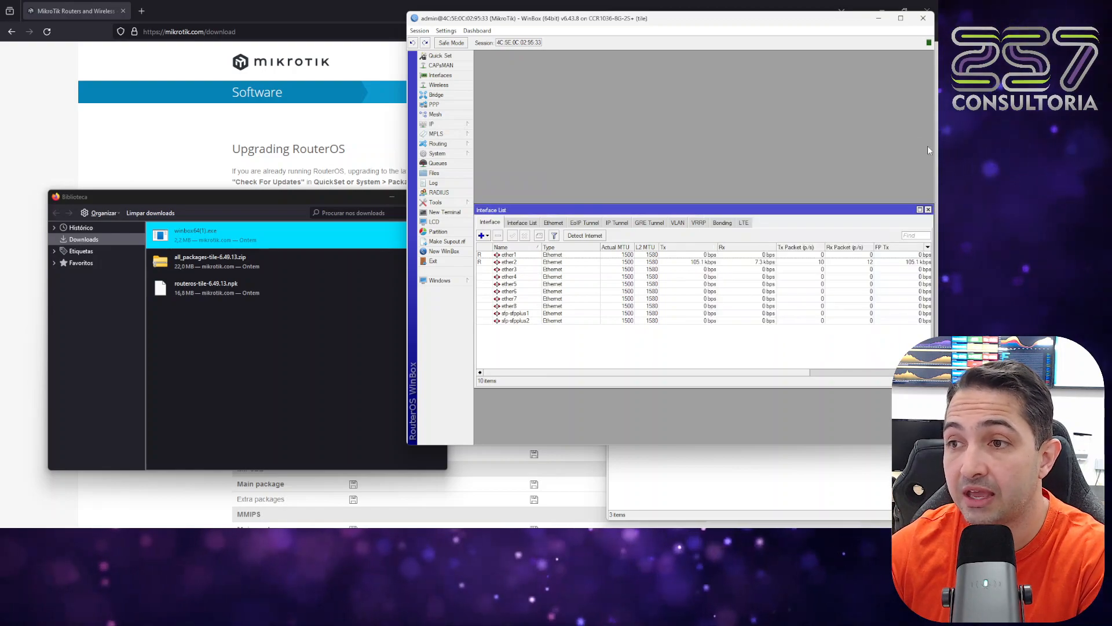
Review the router's Reset Configuration options and cancel without resetting.
left_click(432, 154)
left_click(534, 308)
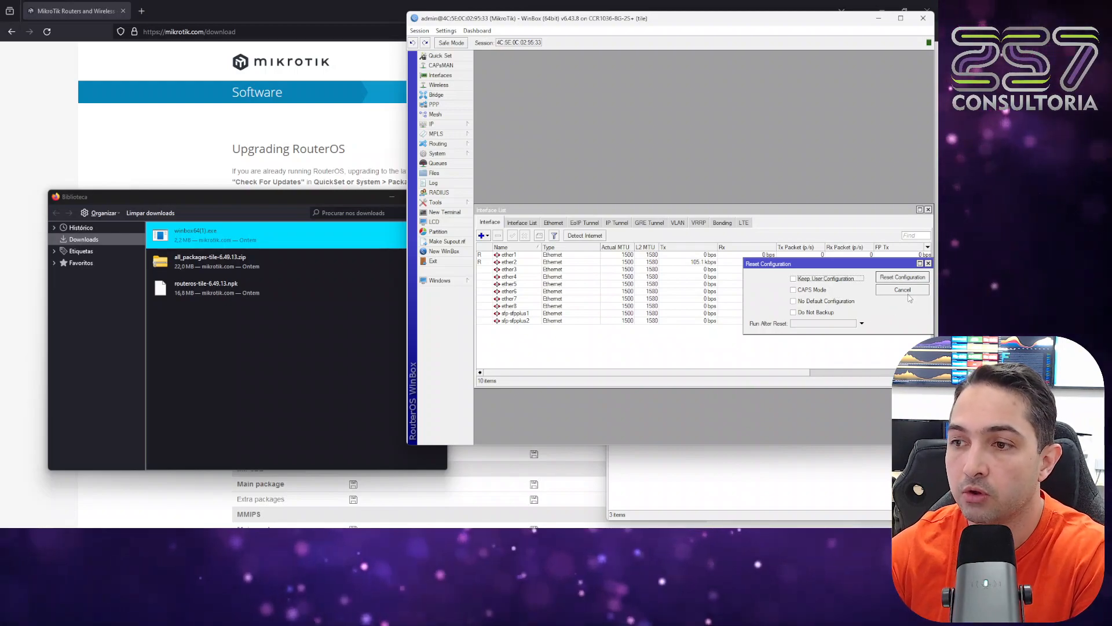
left_click(912, 292)
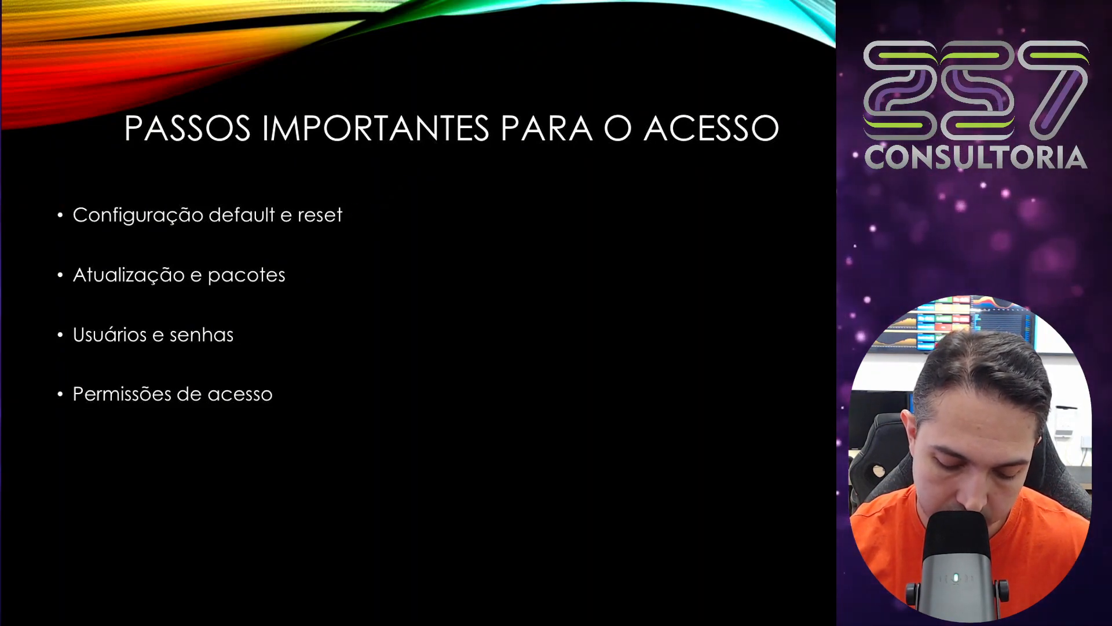
left_click_drag(354, 206, 402, 181)
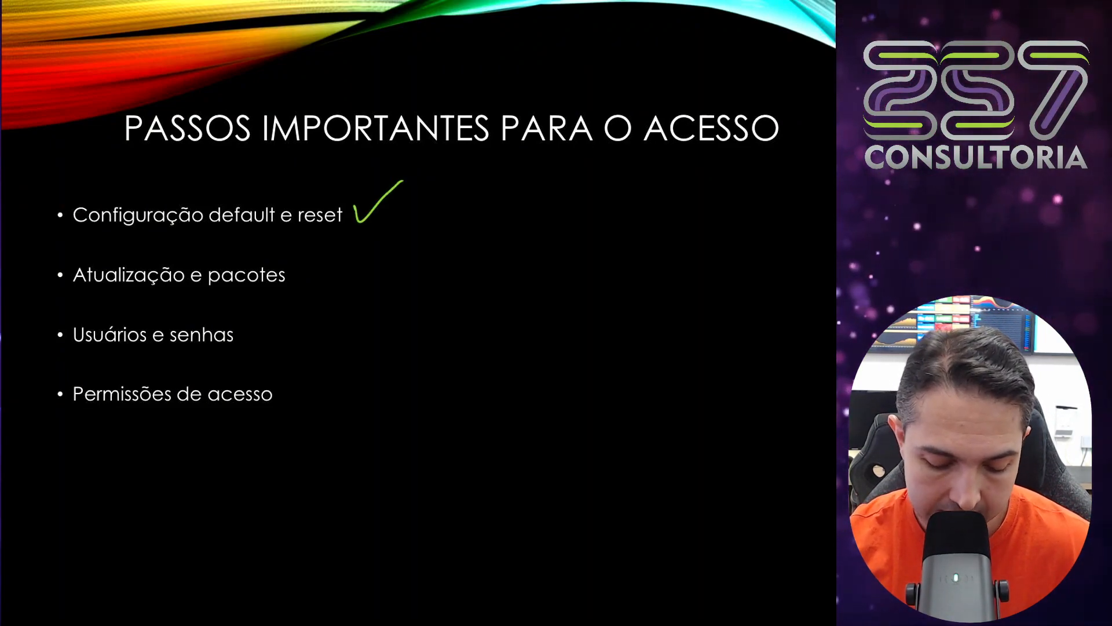
left_click_drag(300, 264, 343, 244)
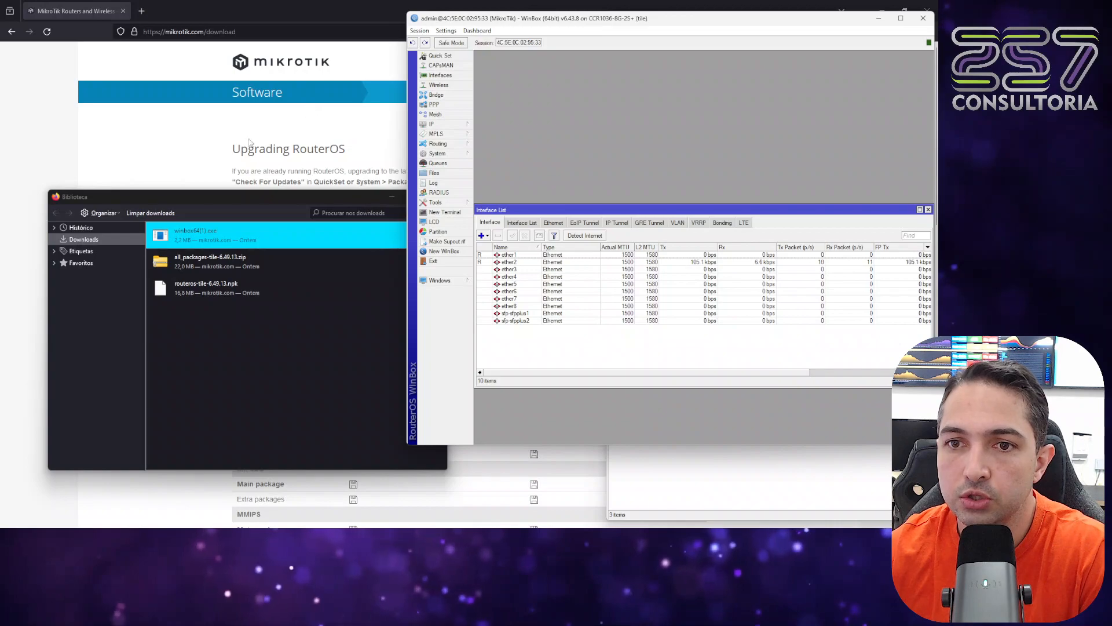
Switch to the MikroTik download page in the browser, collapse RouterOS v7 and expand the RouterOS v6 packages down to the TILE architecture.
left_click(197, 148)
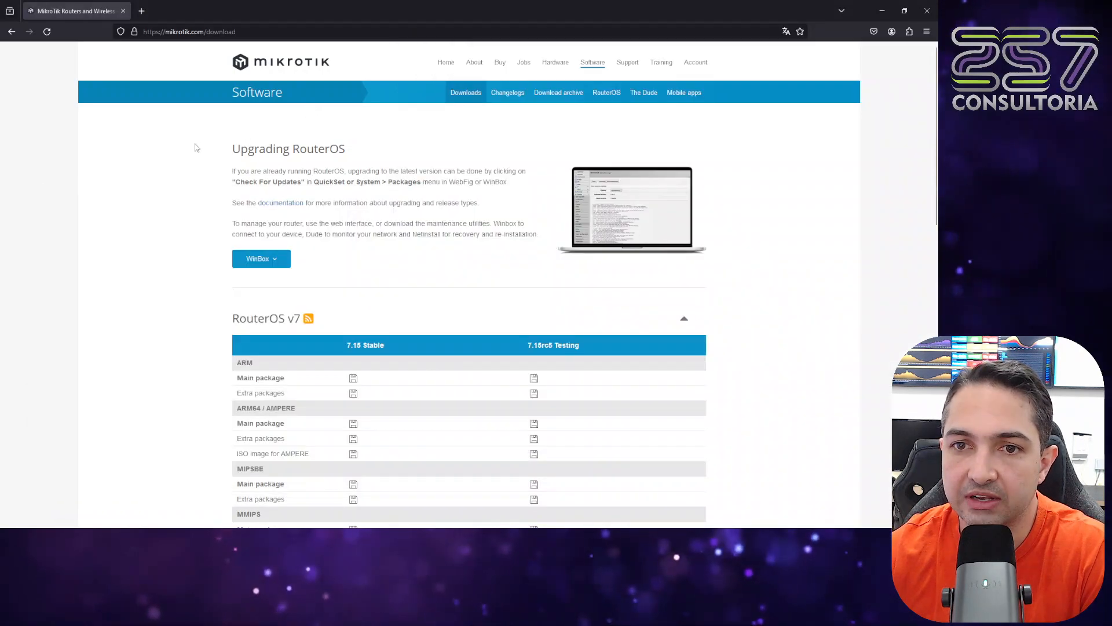
left_click(685, 323)
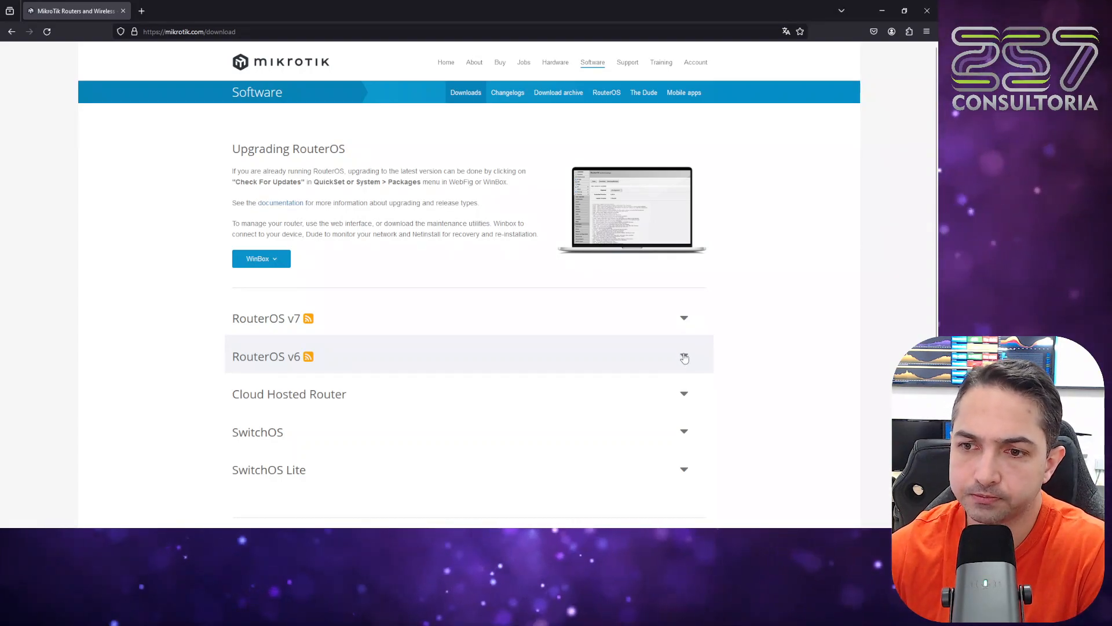
left_click(685, 357)
scroll(510, 383, "down", 3)
scroll(510, 336, "down", 1)
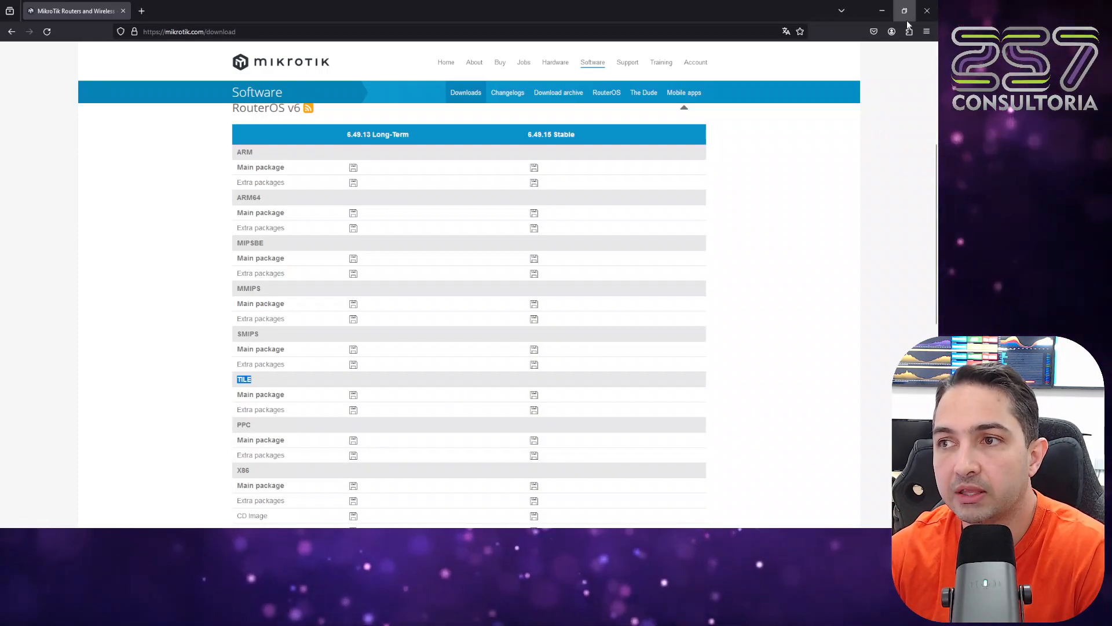
Open the browser's download history and show routeros-tile-6.49.13.npk in its containing folder.
left_click(927, 32)
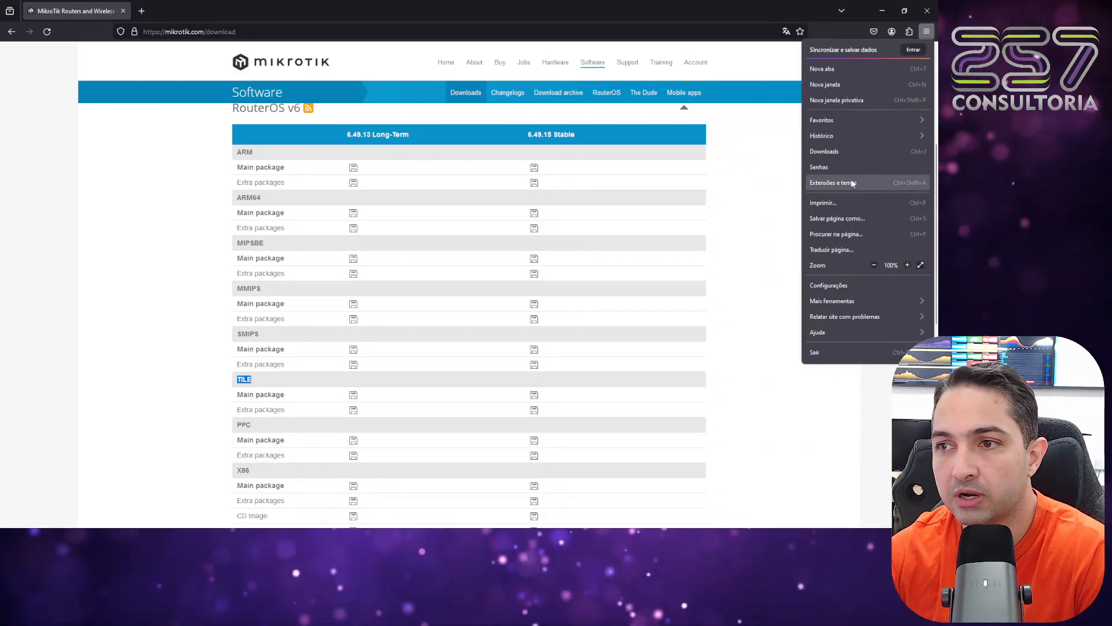
left_click(856, 150)
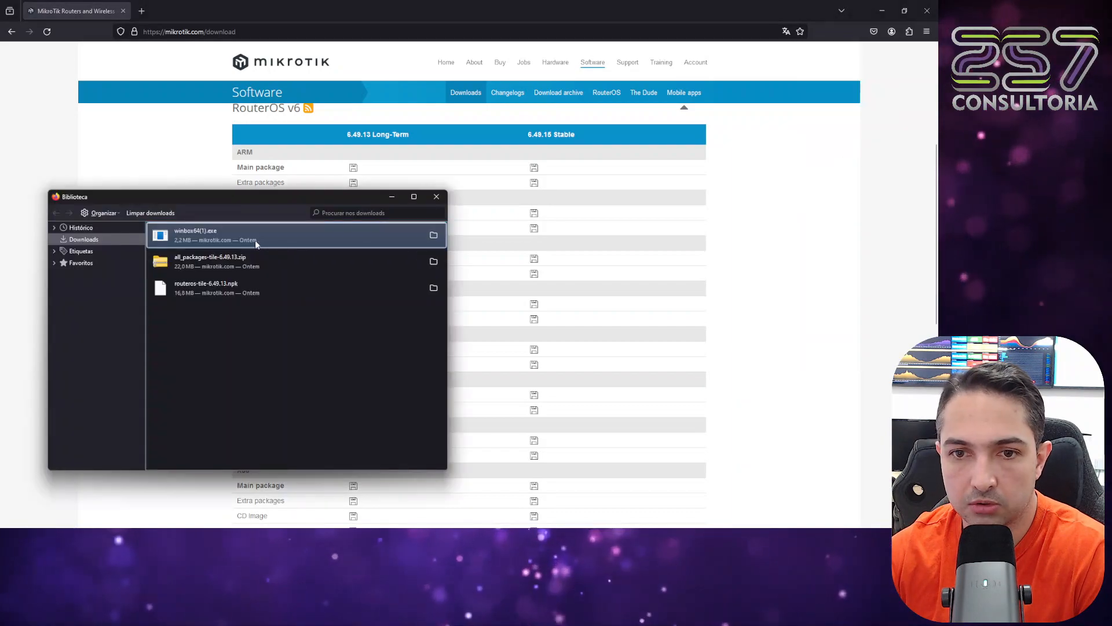
left_click(214, 290)
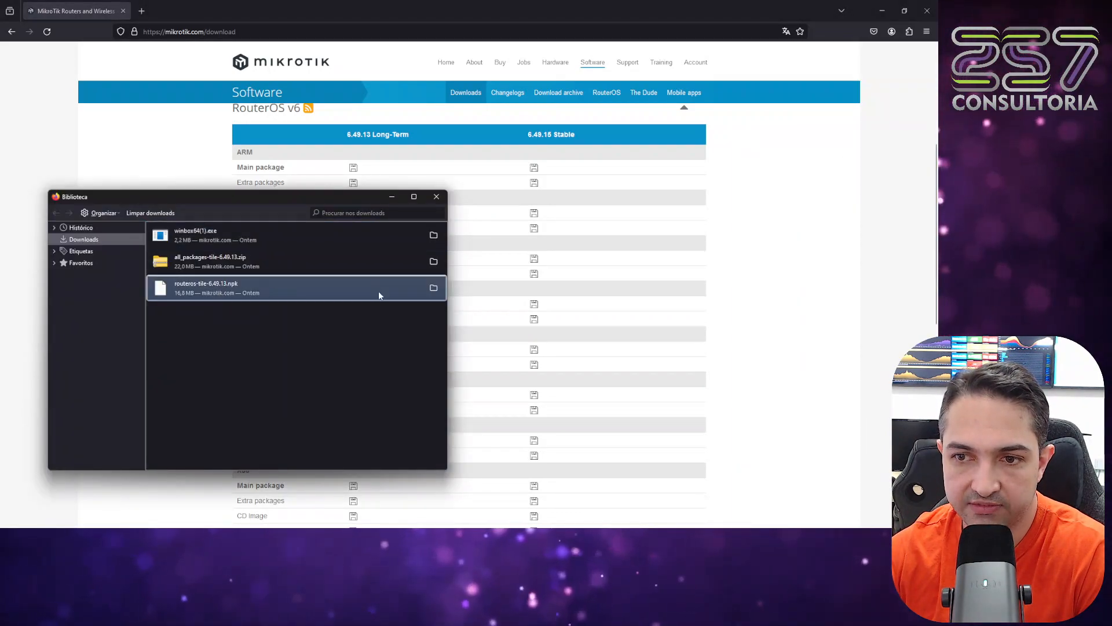
left_click(434, 288)
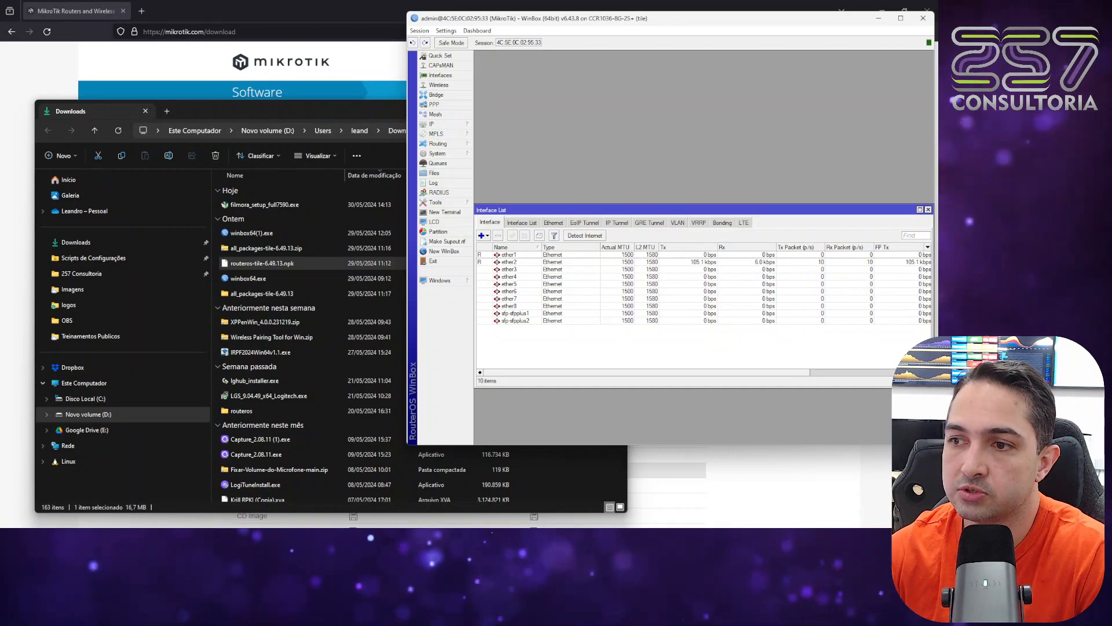
Close WinBox's Interface List and upload routeros-tile-6.49.13.npk from the Downloads folder to the router's File List.
left_click(929, 210)
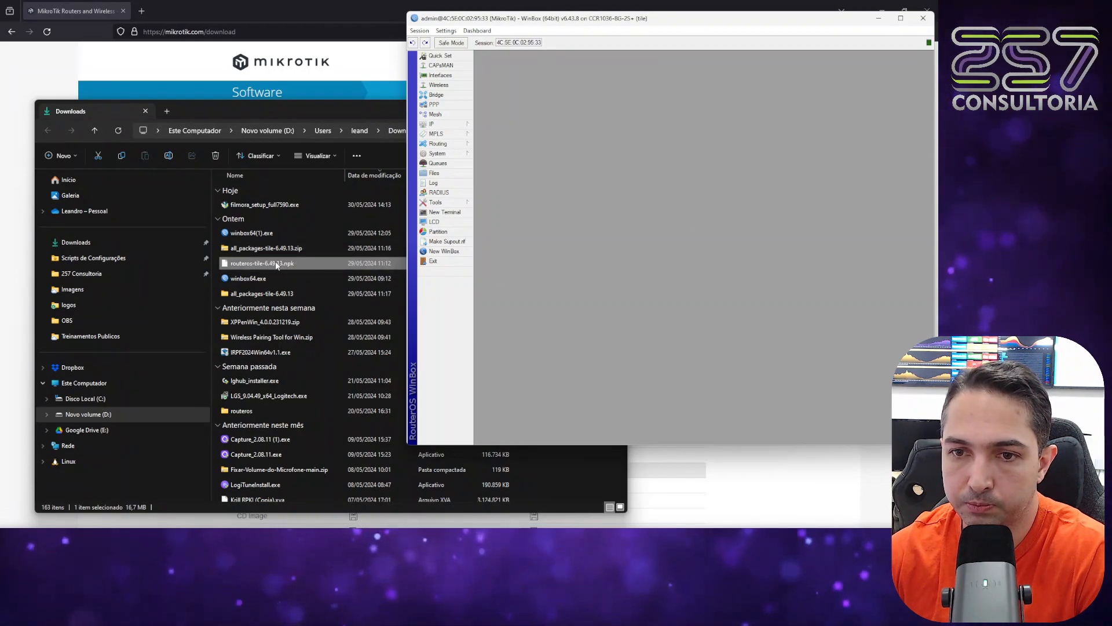
mouse_move(275, 265)
left_mouse_down()
mouse_move(491, 311)
mouse_move(608, 254)
mouse_move(262, 265)
left_mouse_up()
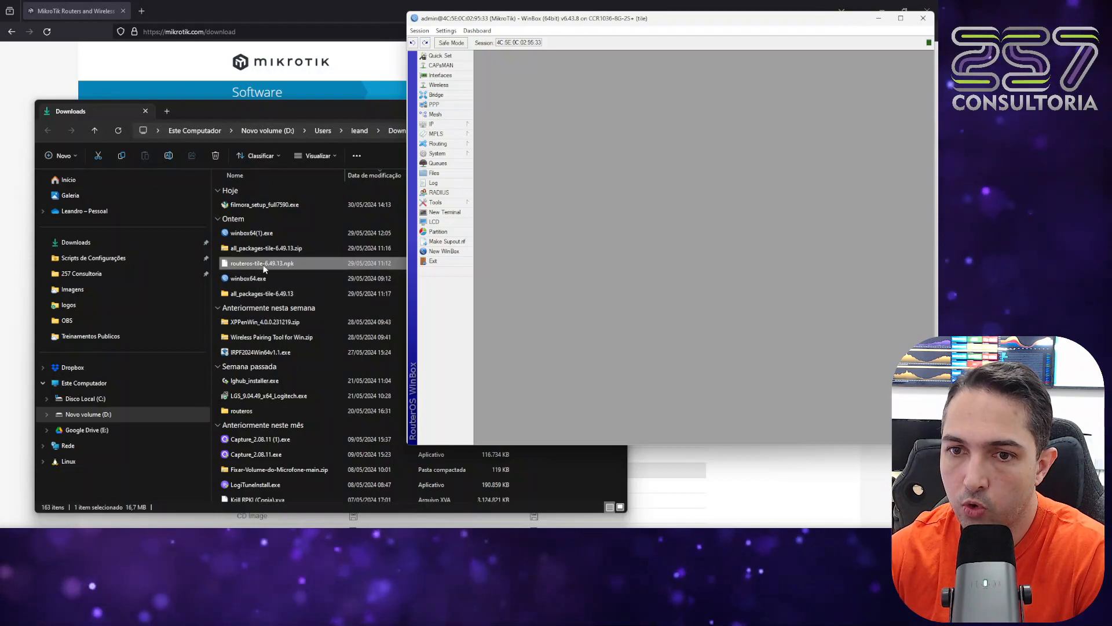
left_click(264, 267)
right_click(266, 268)
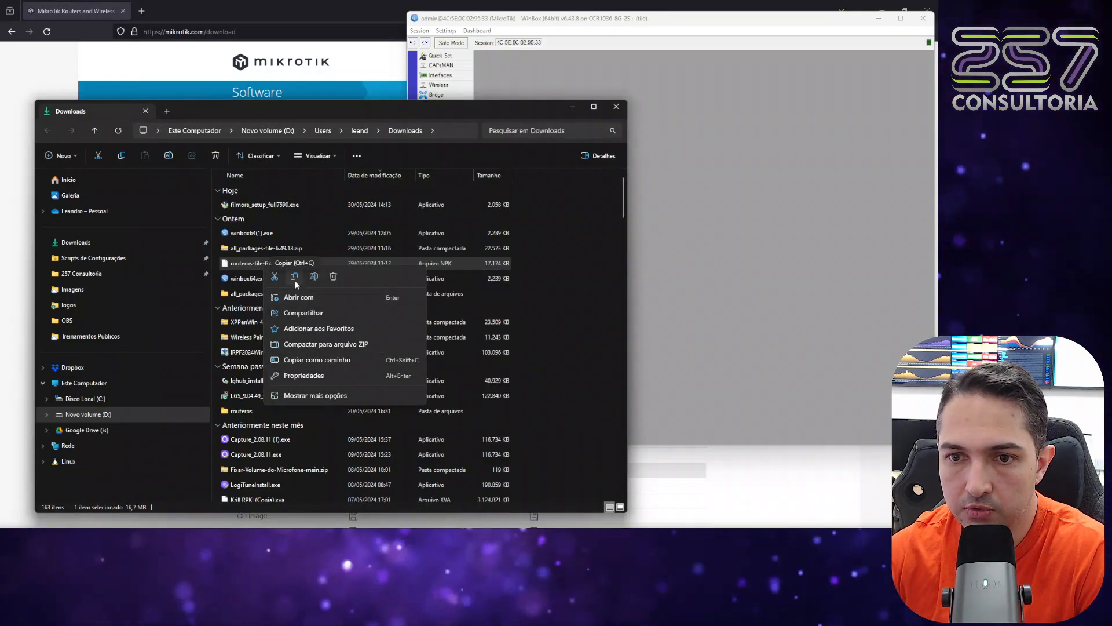
left_click(295, 278)
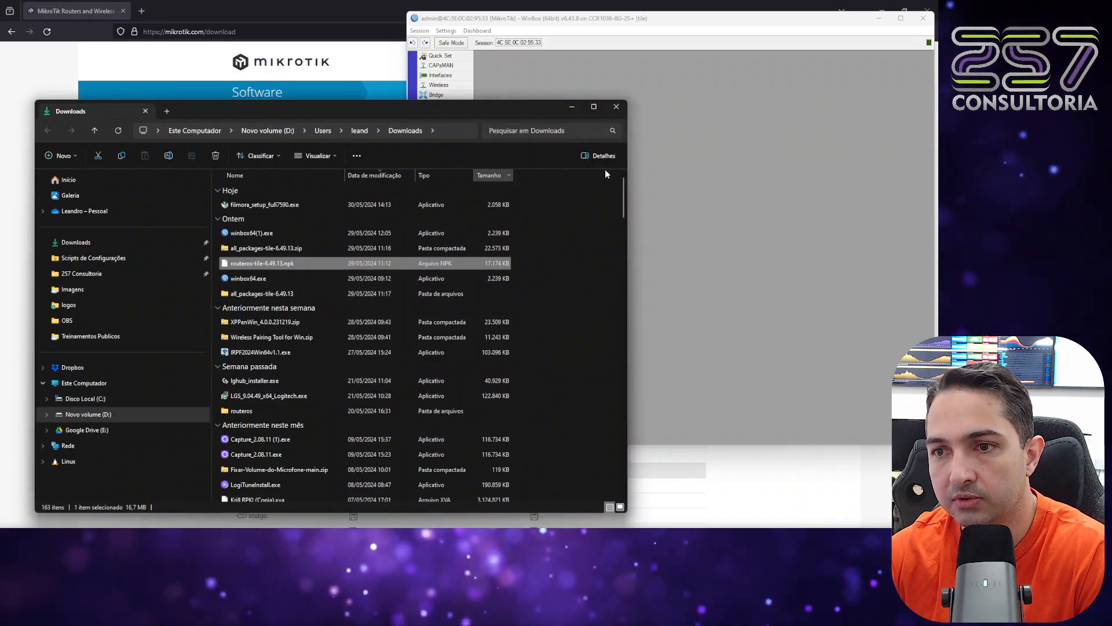
left_click(636, 177)
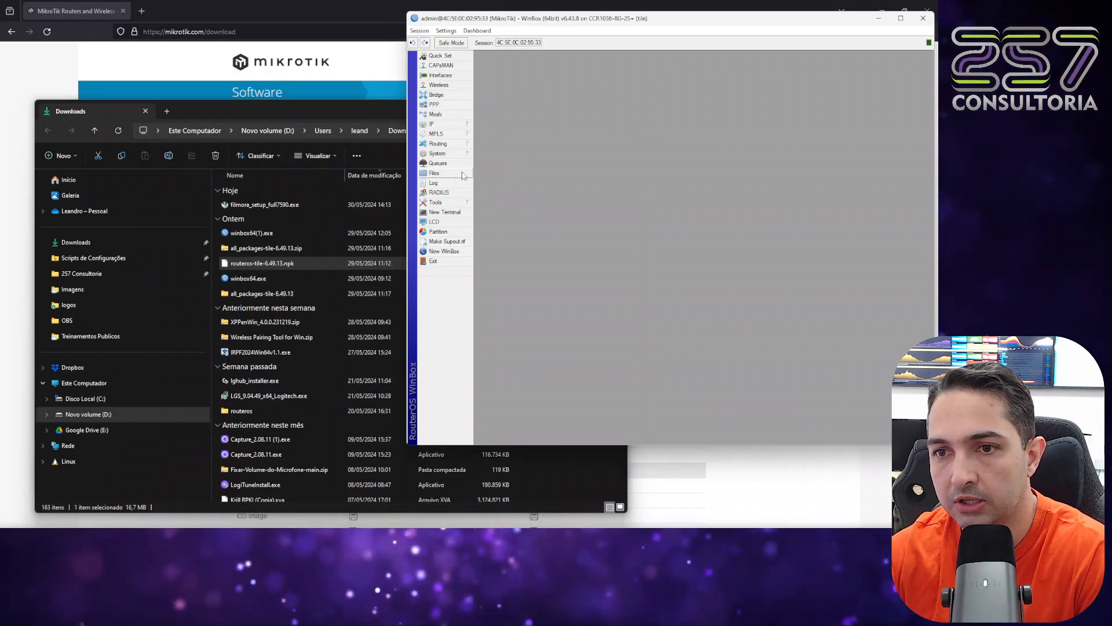
left_click(463, 174)
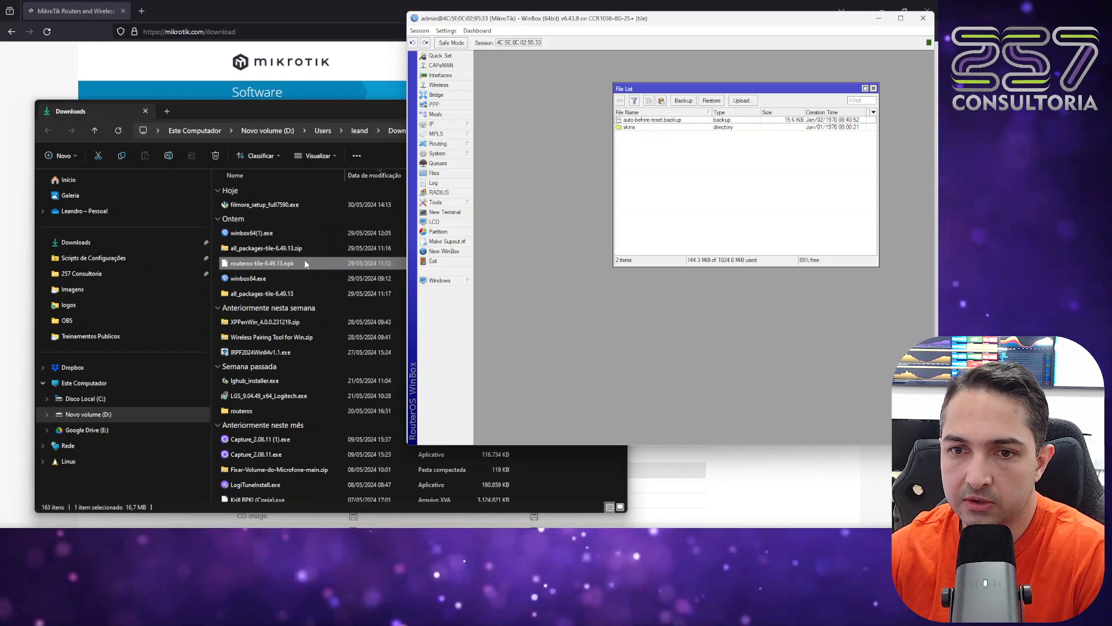
left_click_drag(297, 263, 791, 230)
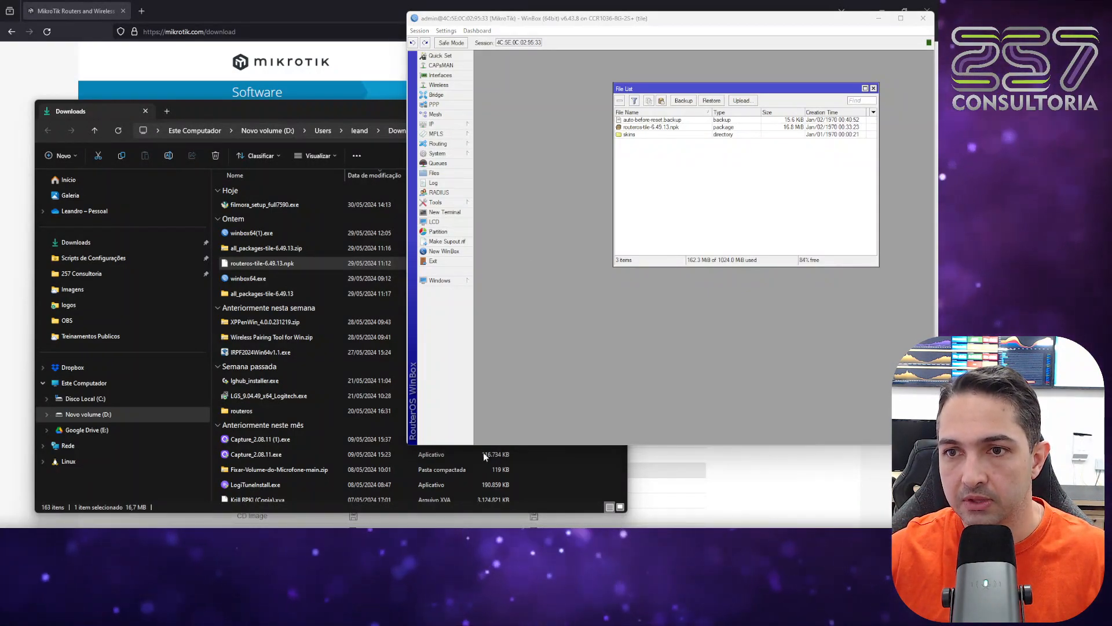
Check the installed versions in the router's Package List and reboot the router to install the uploaded package.
left_click(438, 153)
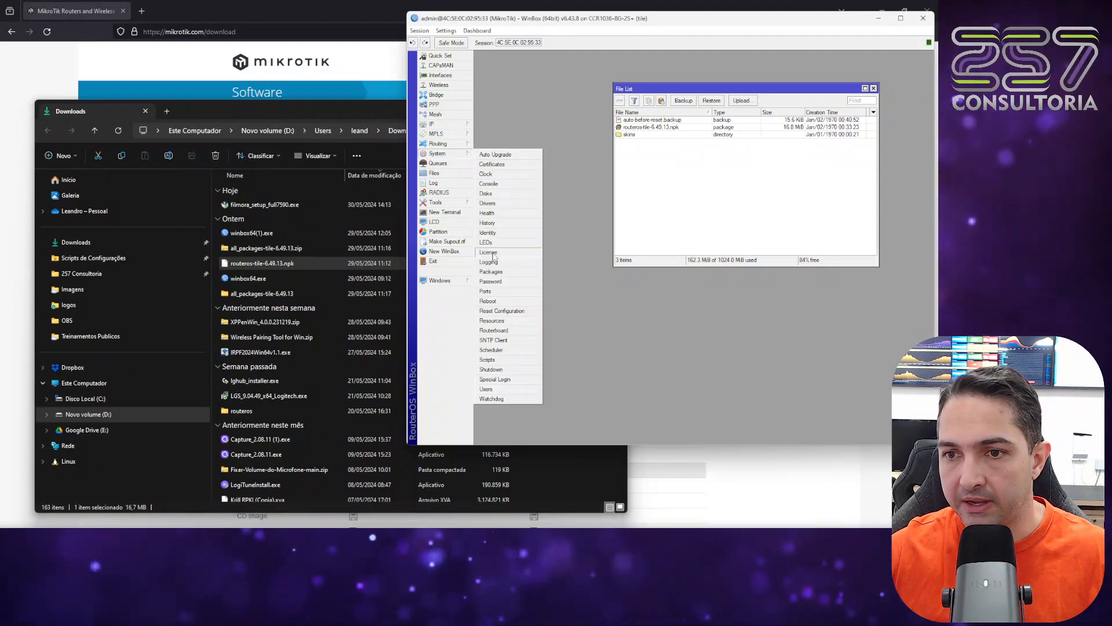
left_click(492, 272)
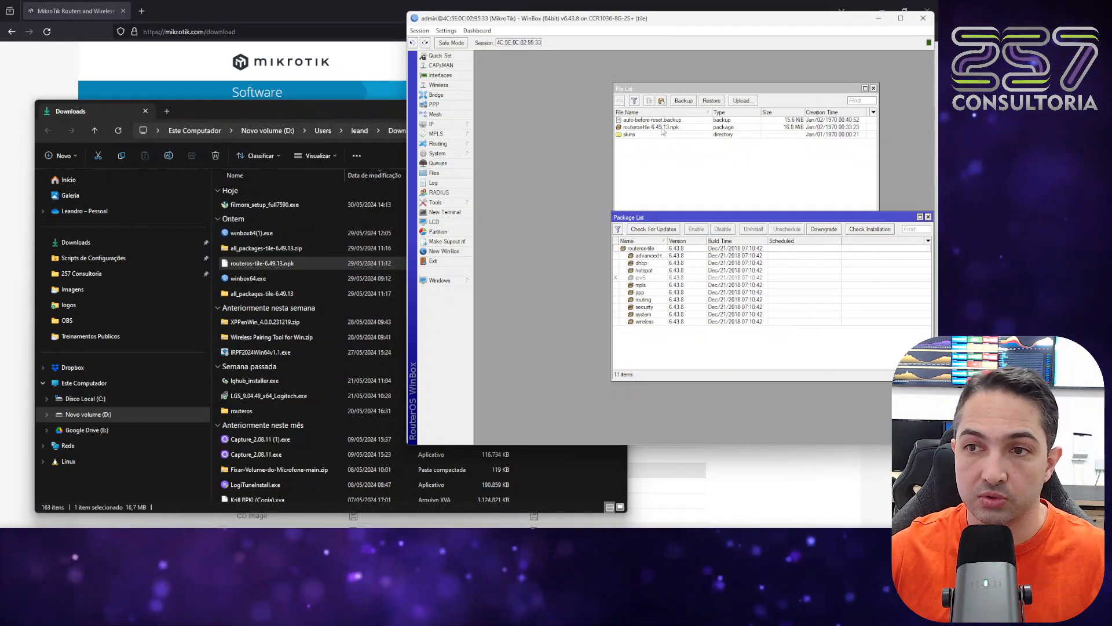
left_click(437, 154)
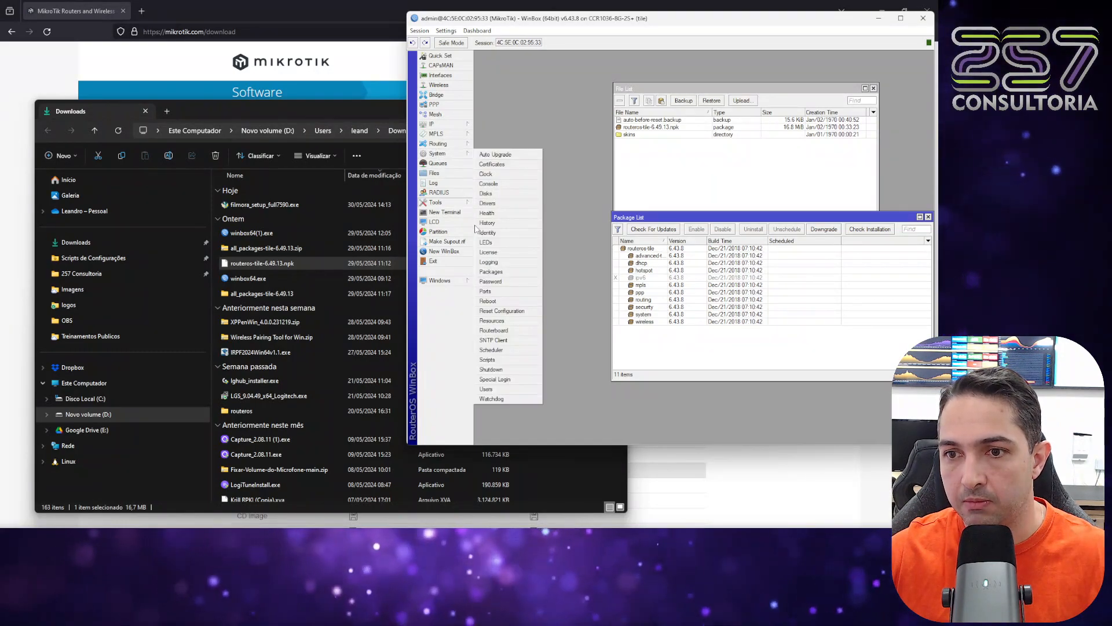
left_click(491, 302)
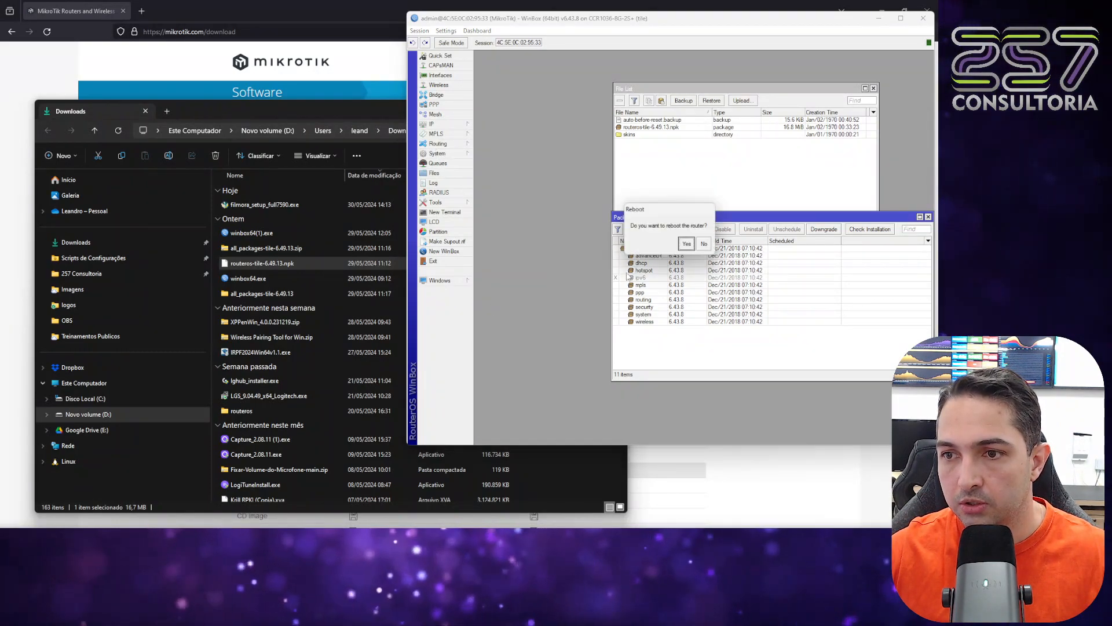
left_click(687, 245)
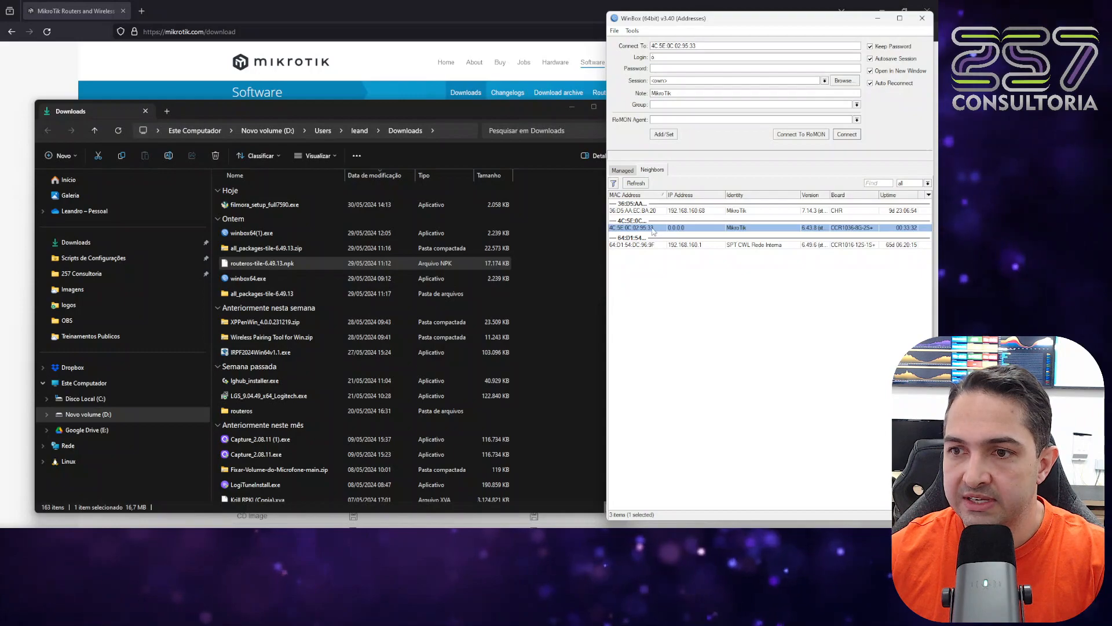
Reconnect to the CCR1036-8G-2S+ router by its MAC address with the login admin and dismiss the expired-password change.
left_click(847, 135)
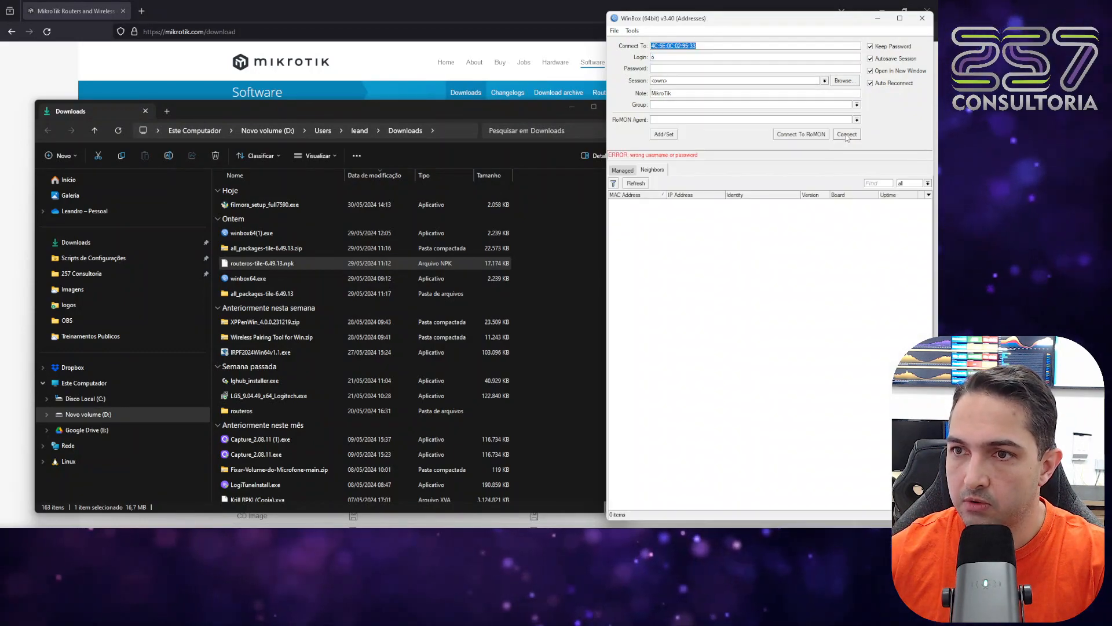
left_click(728, 58)
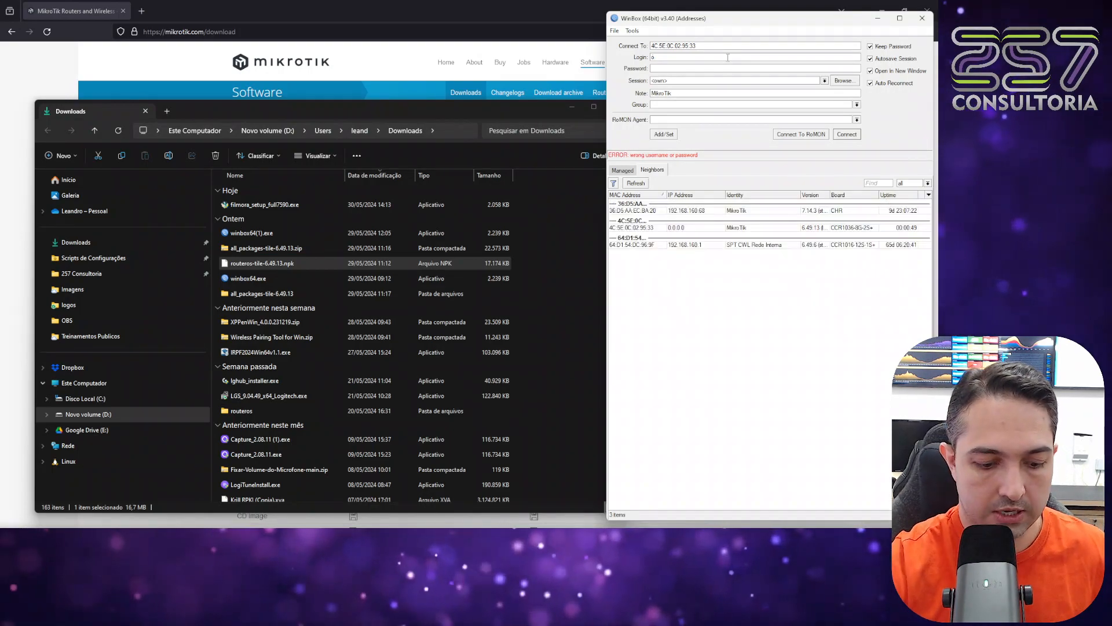
key("BackSpace")
type("a")
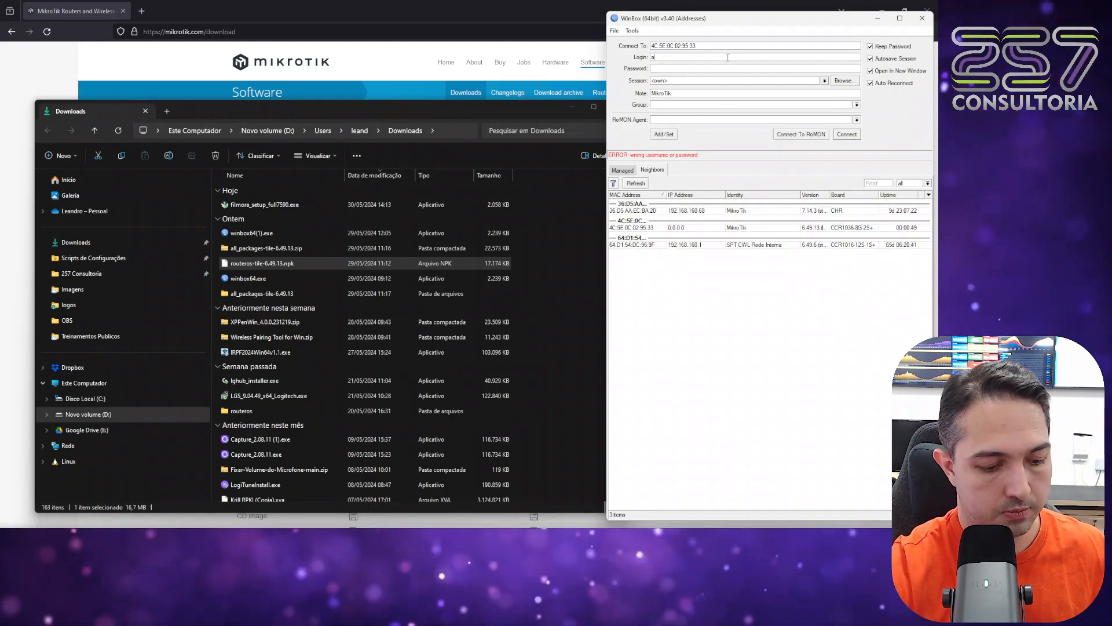
type("dmin")
key("Return")
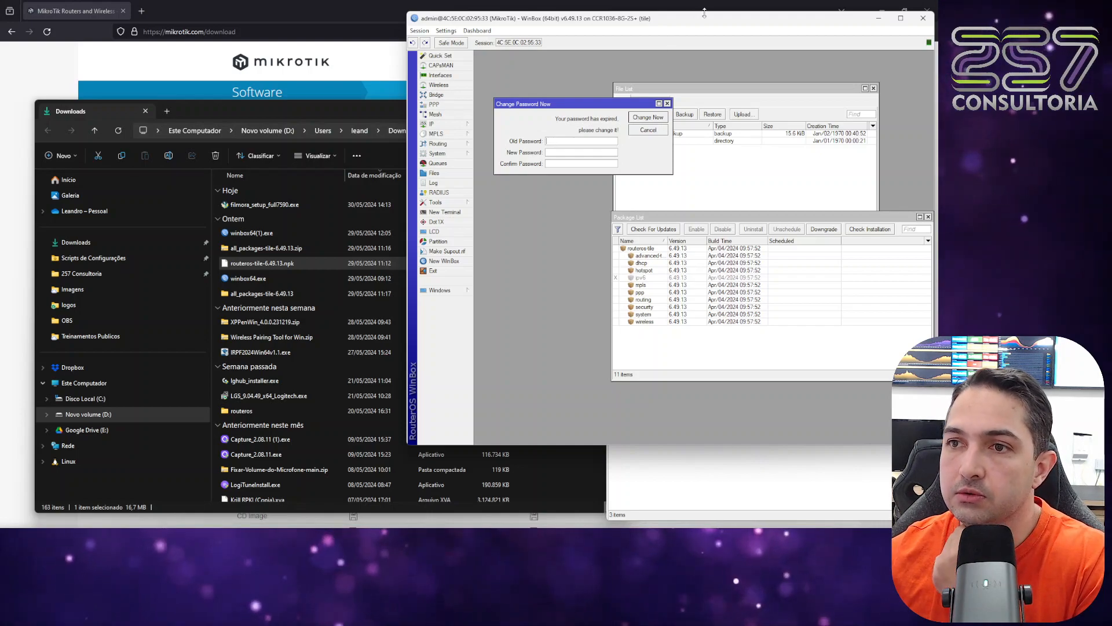
left_click(648, 131)
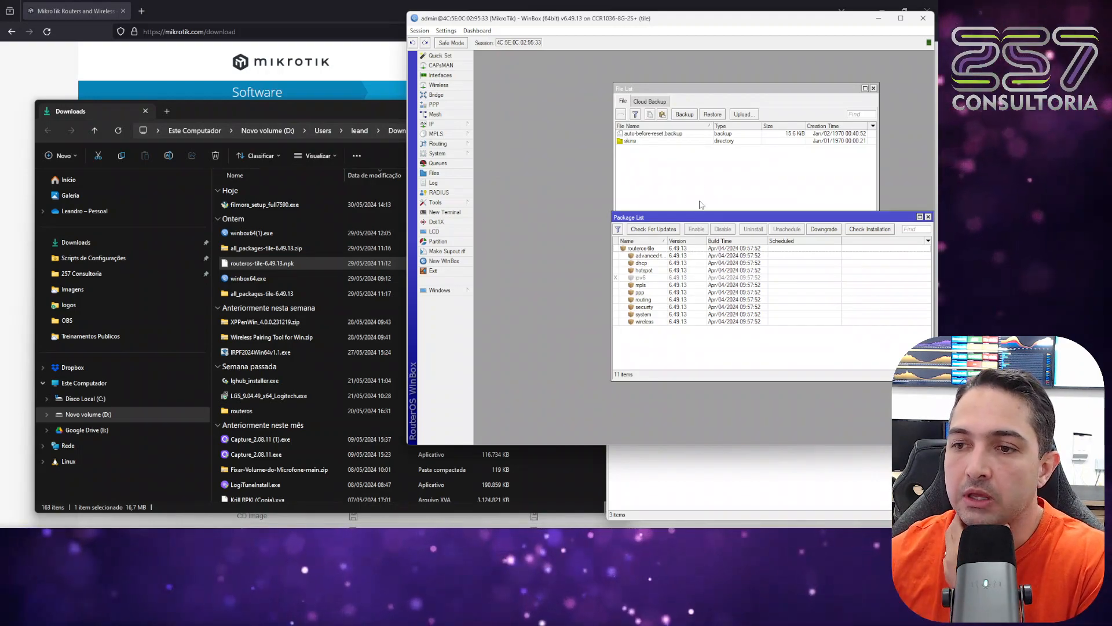
Open the router's User List and place its window clear of the package list entries.
left_click(446, 155)
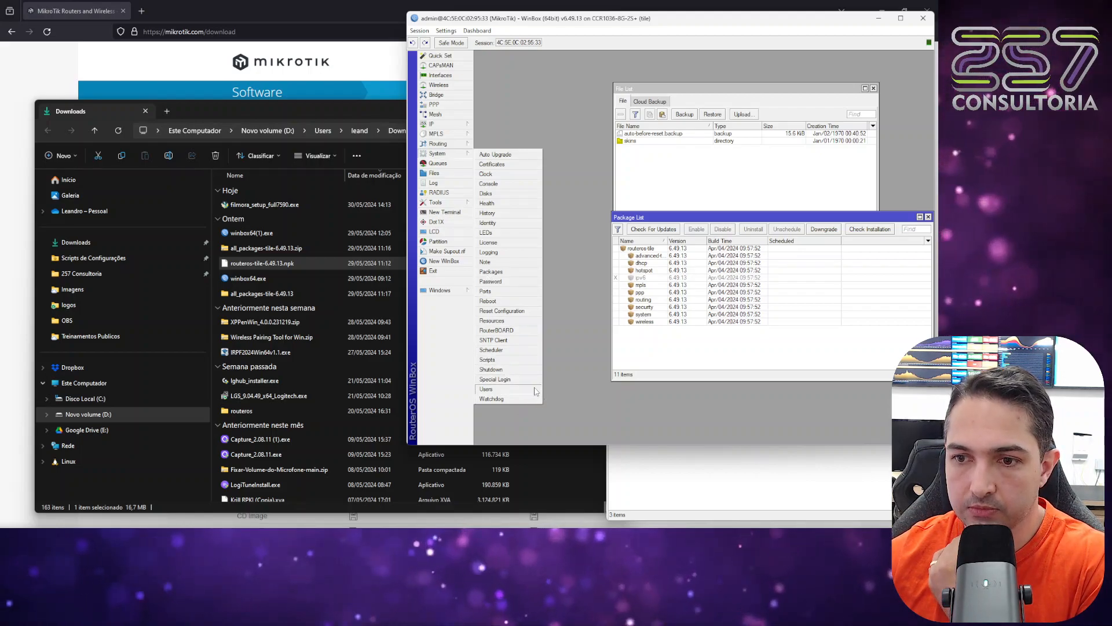
left_click(490, 390)
left_click_drag(644, 156, 596, 122)
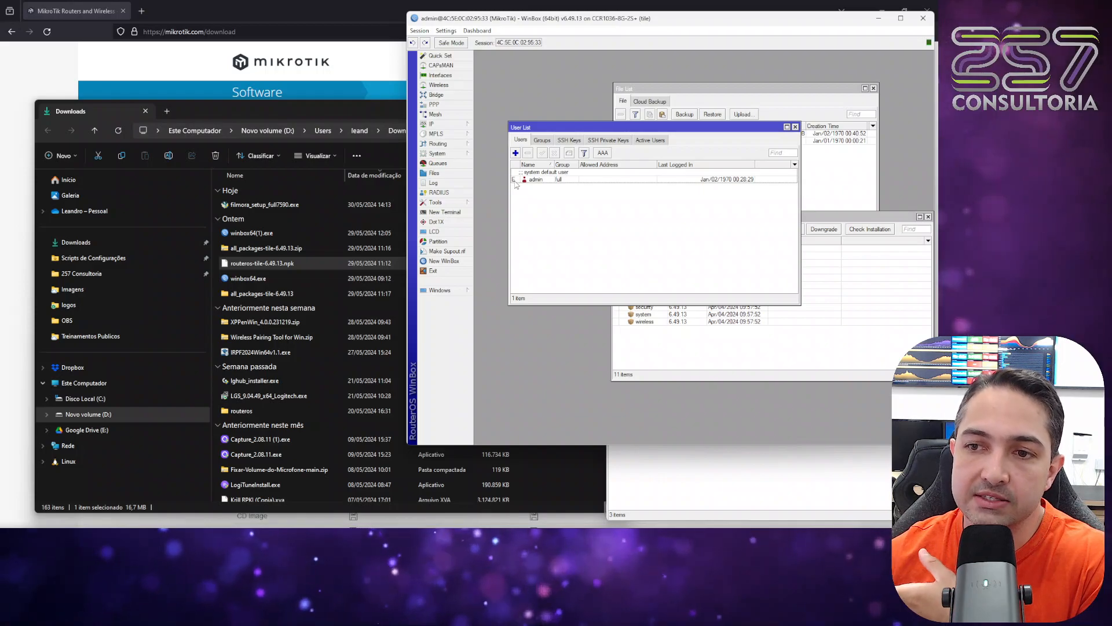
mouse_move(516, 184)
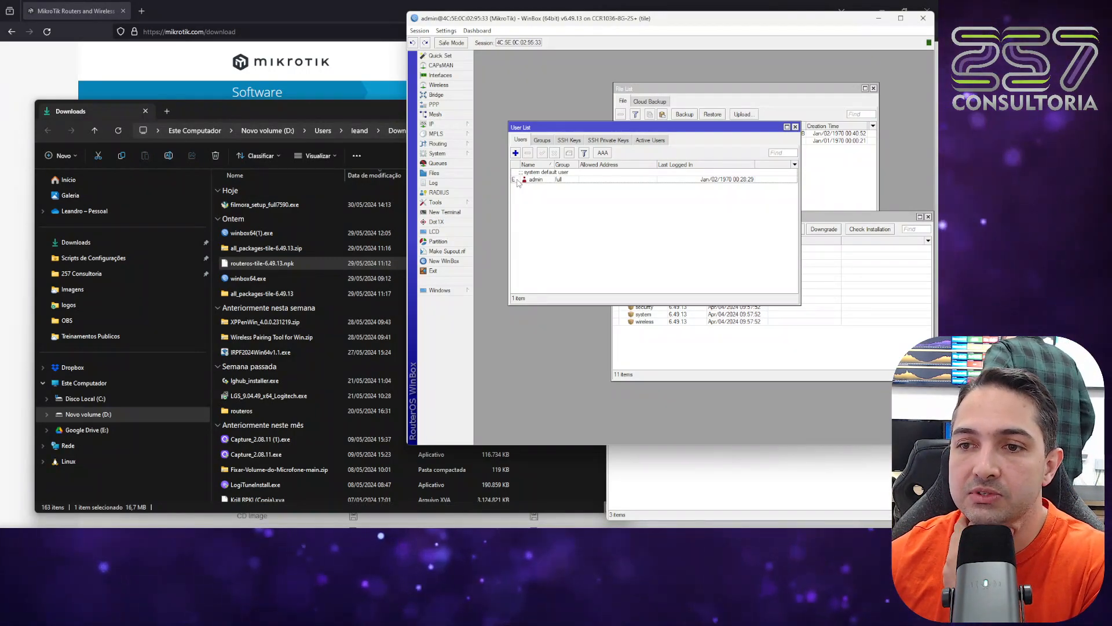
Set a new password for the default admin user, enter its confirmation and save the user settings.
left_click(518, 181)
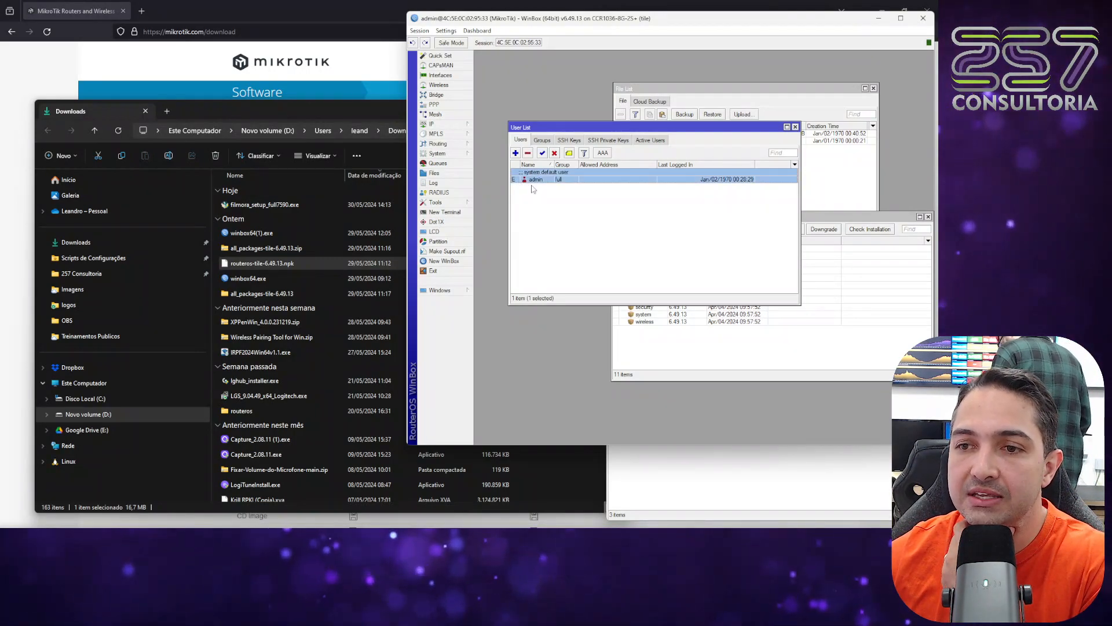
double_click(600, 181)
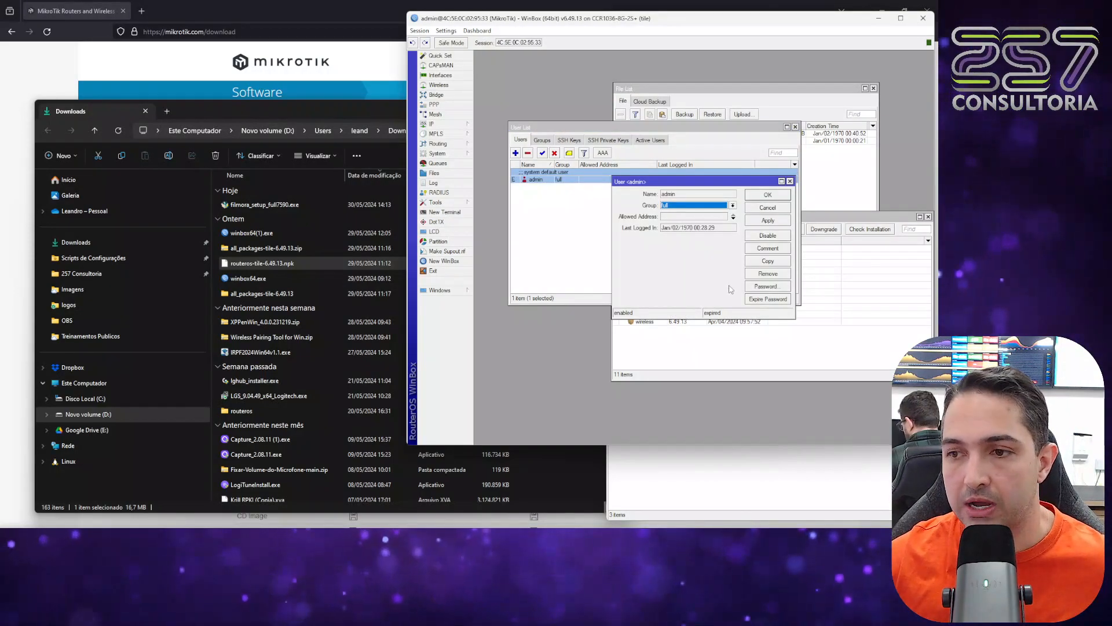
left_click(759, 291)
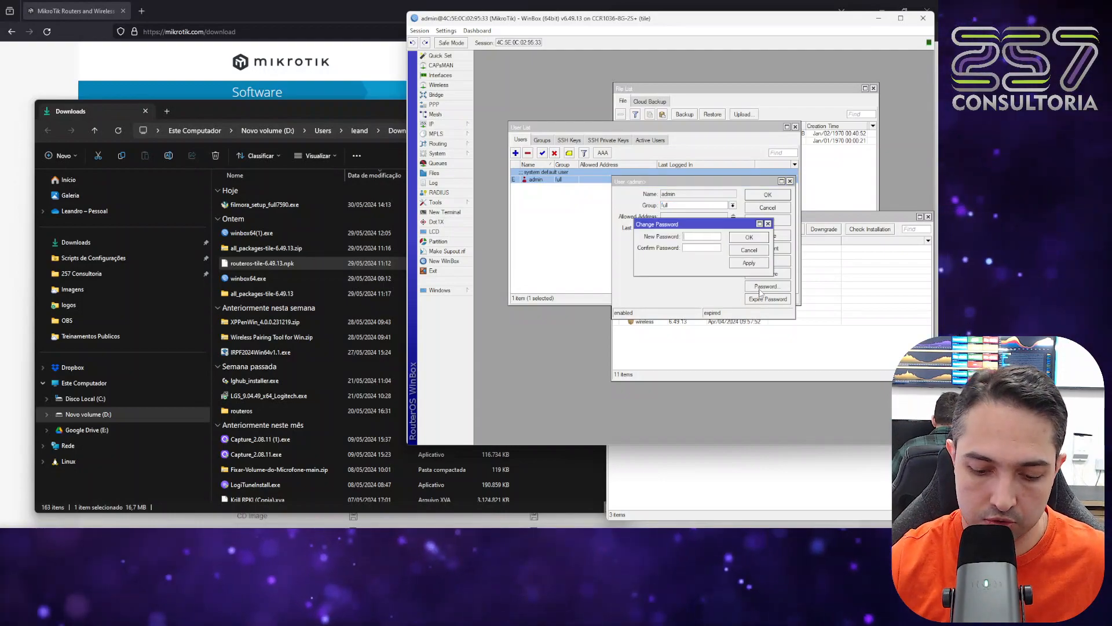
type("*********")
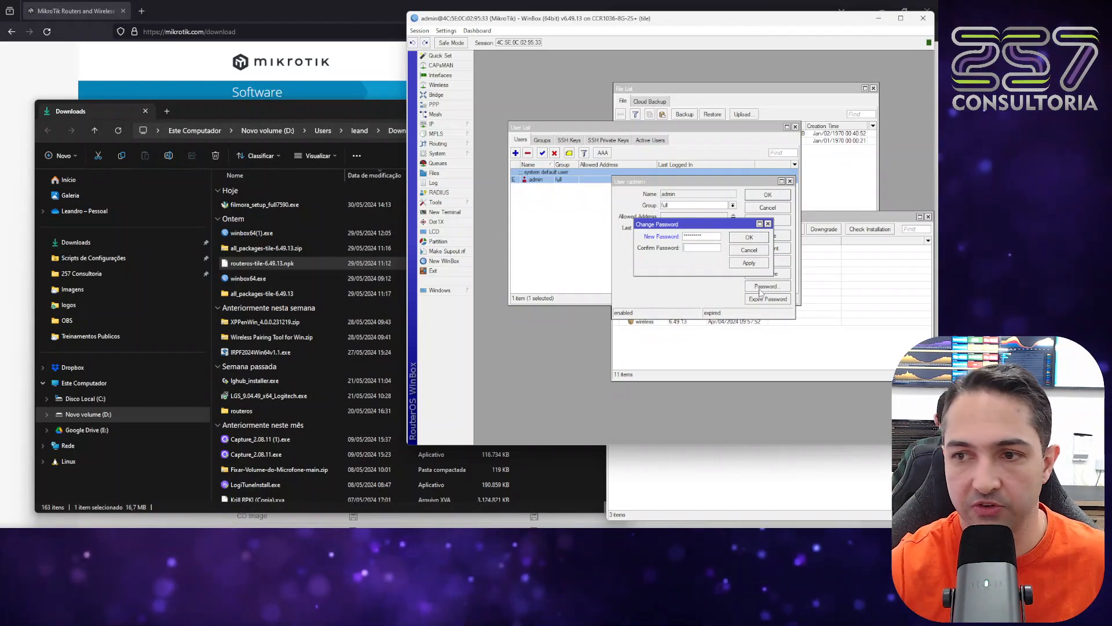
key("Tab")
type("*")
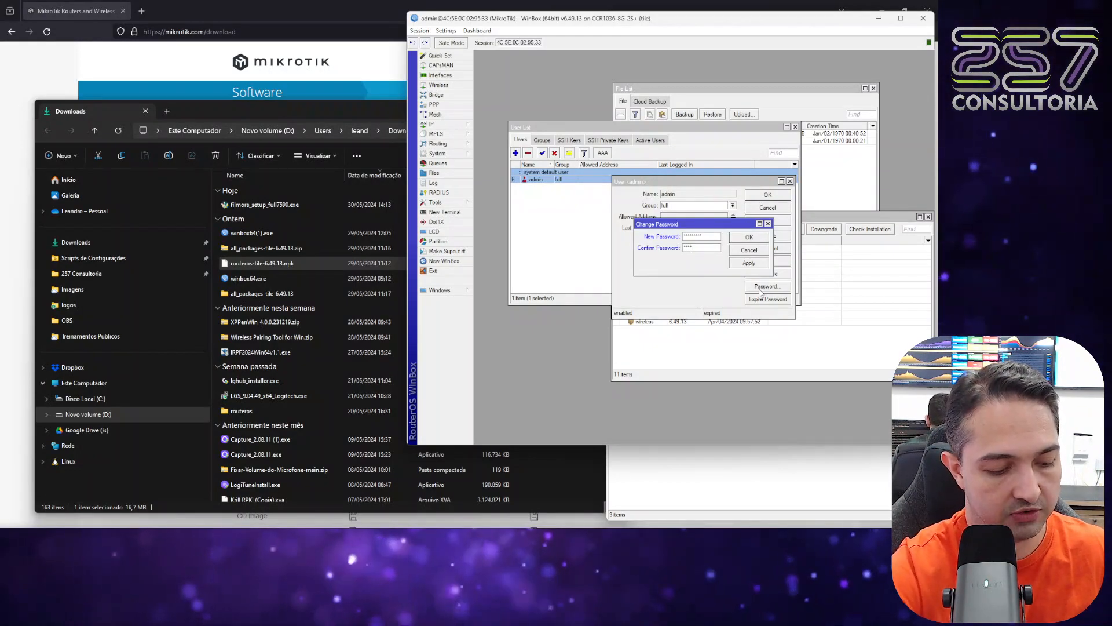
type("********")
left_click(741, 235)
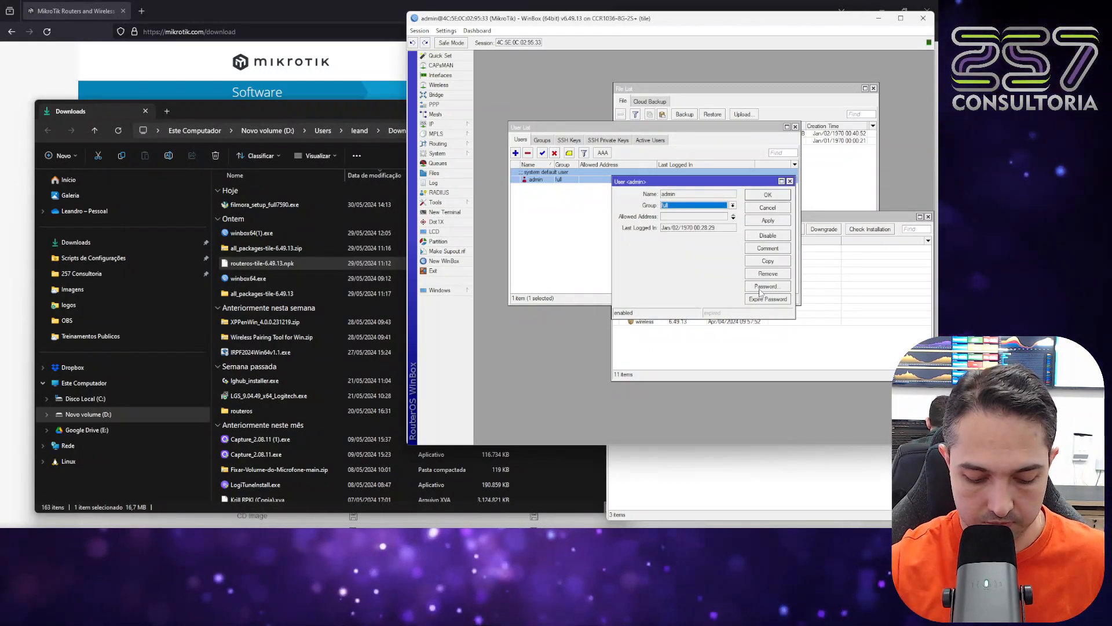
left_click(768, 195)
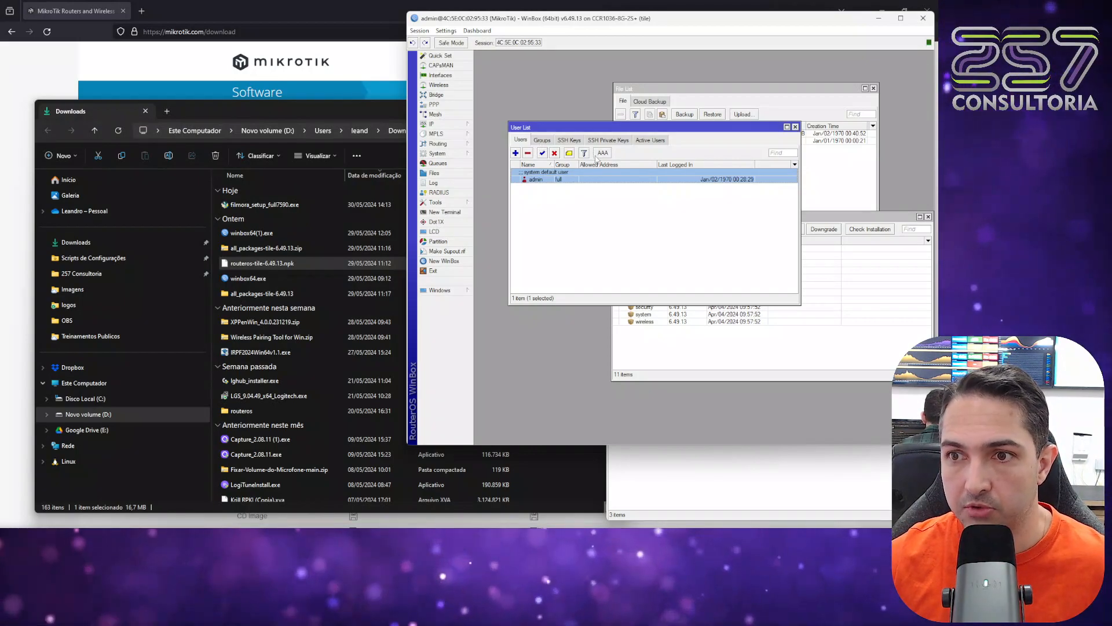
Add a router user 257read in the read group, enter and confirm its password, and save the user.
left_click(516, 153)
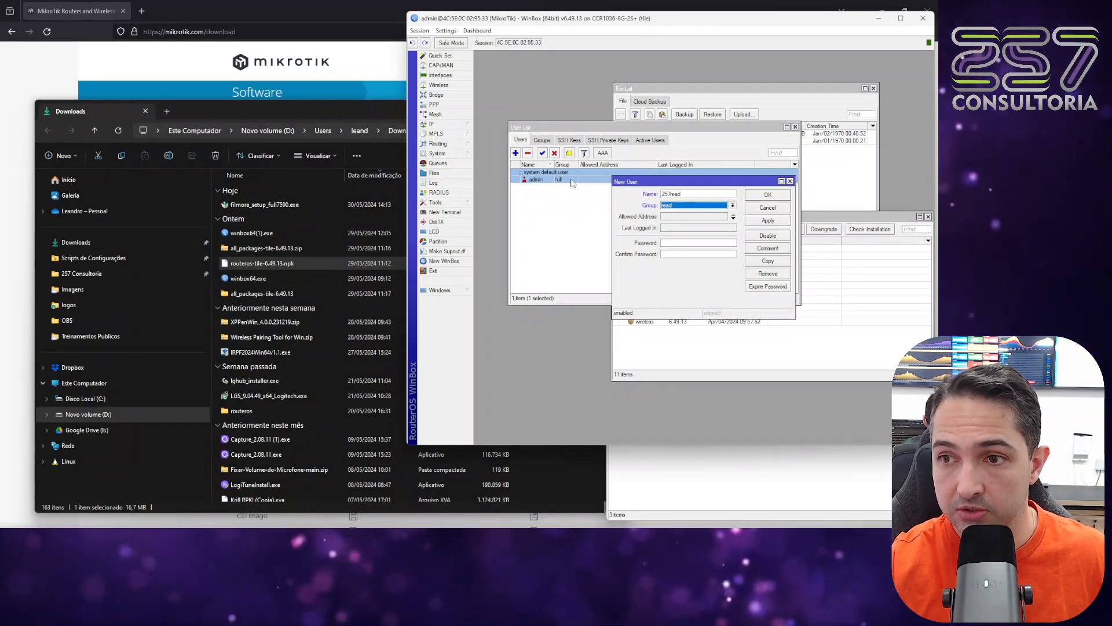
left_click(714, 247)
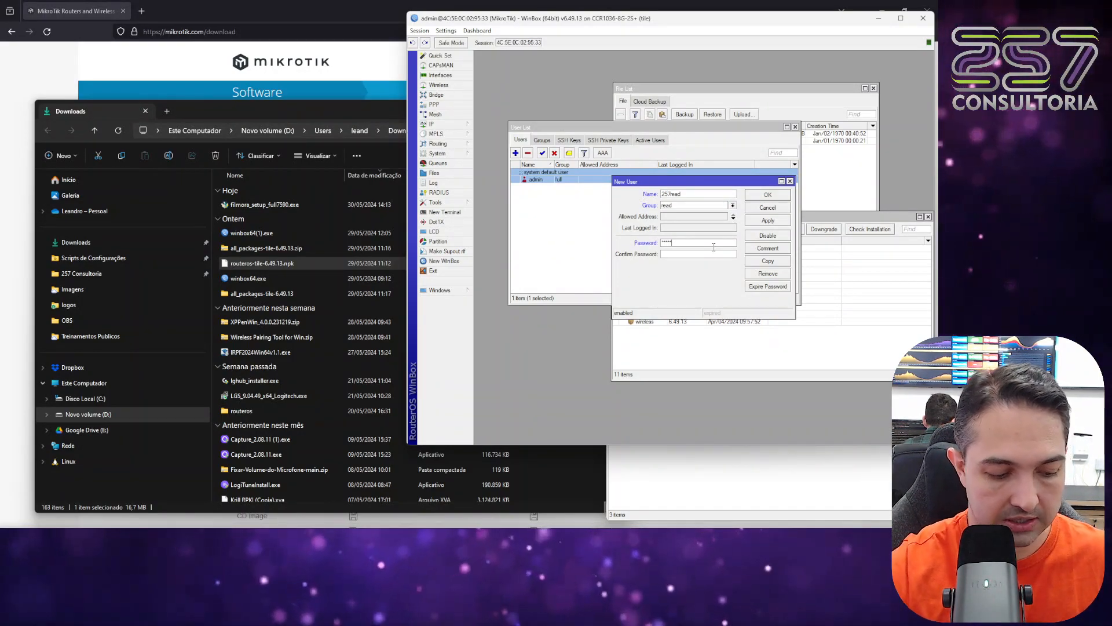
left_click(722, 256)
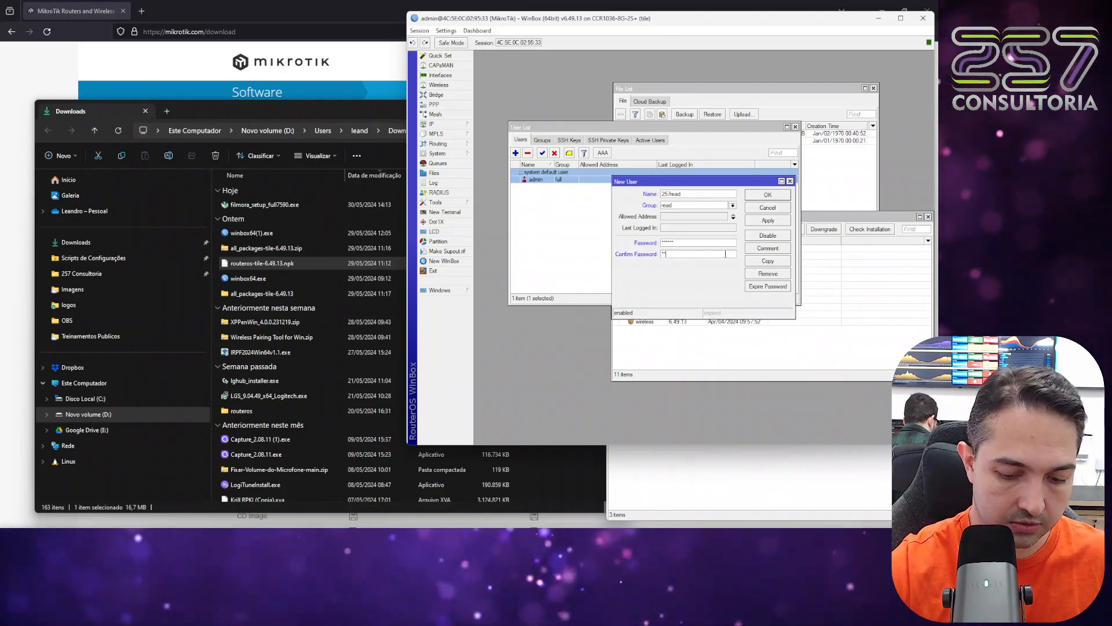
type("***")
key("Caps_Lock")
type("***")
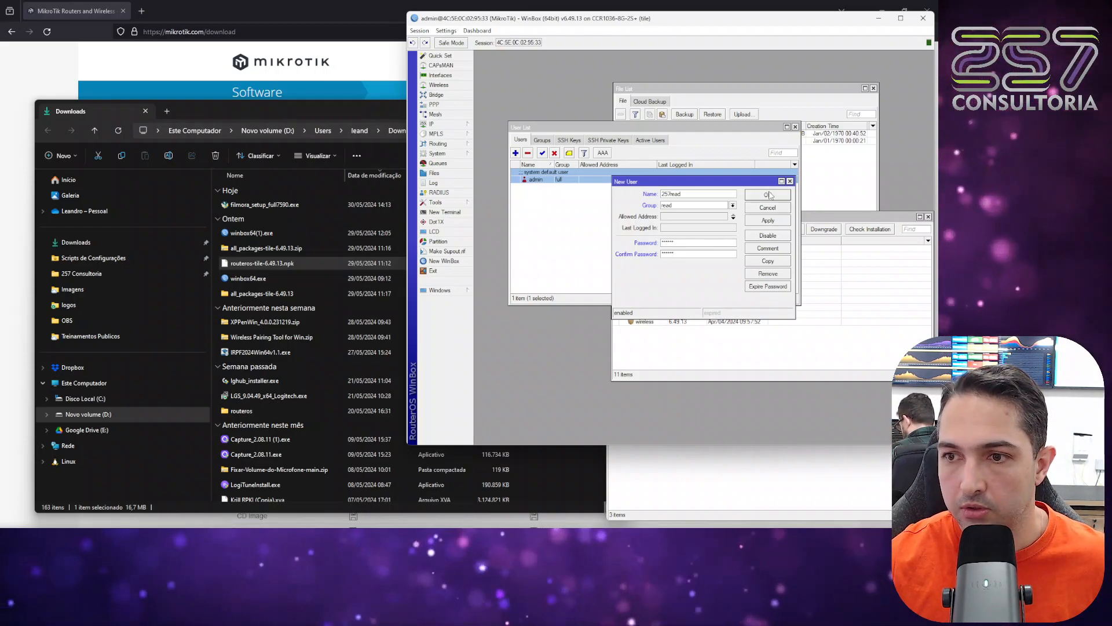
key("Caps_Lock")
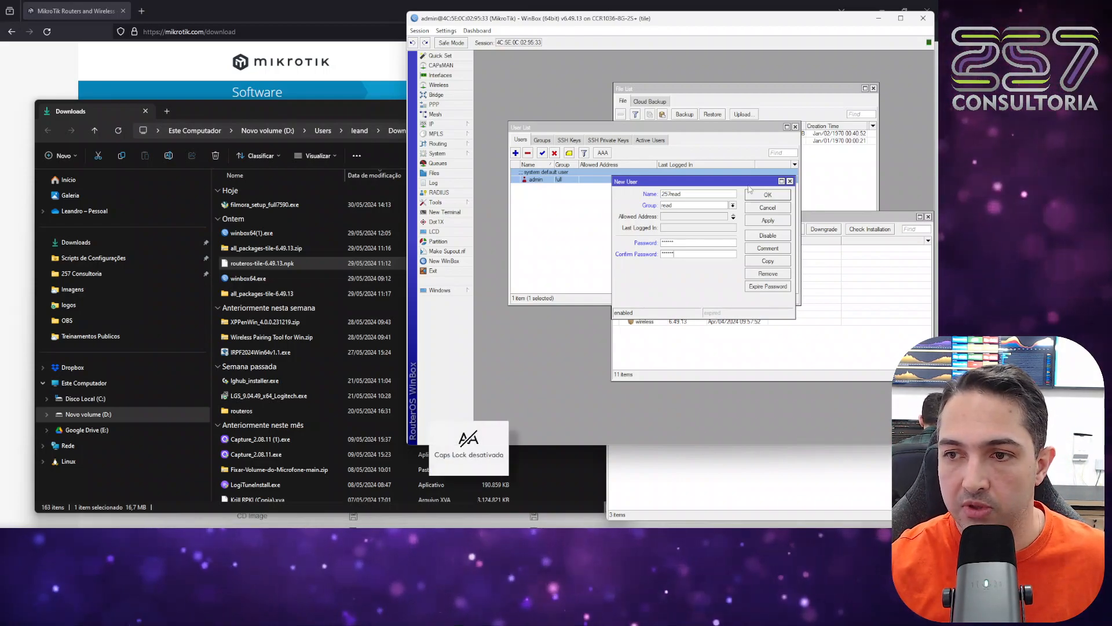
key("BackSpace")
key("BackSpace")
key("BackSpace")
key("BackSpace")
key("BackSpace")
key("BackSpace")
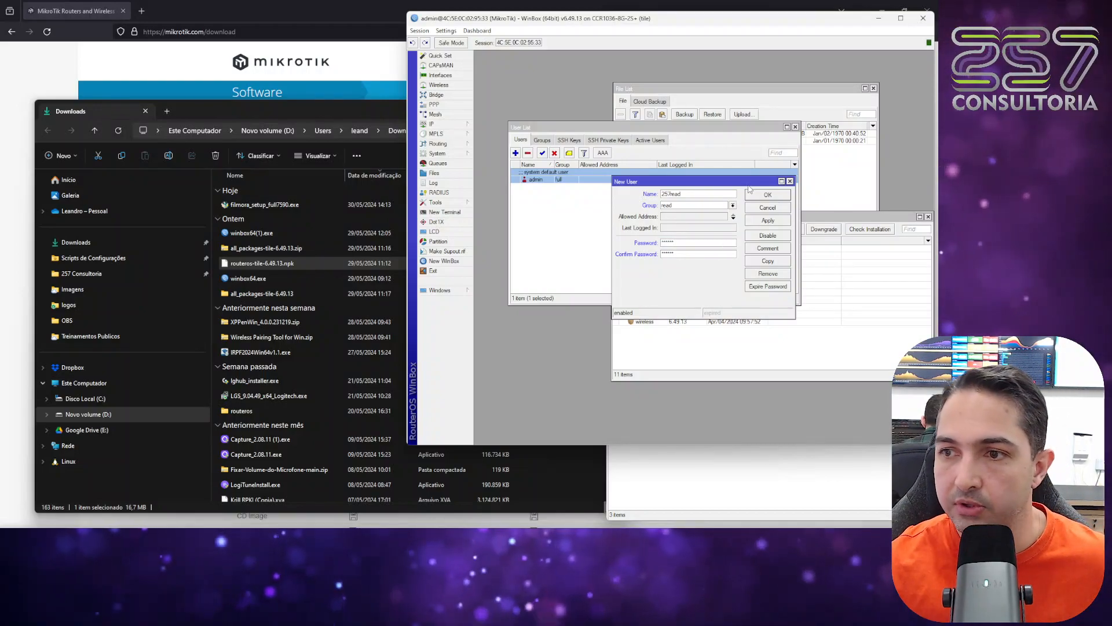
left_click(768, 195)
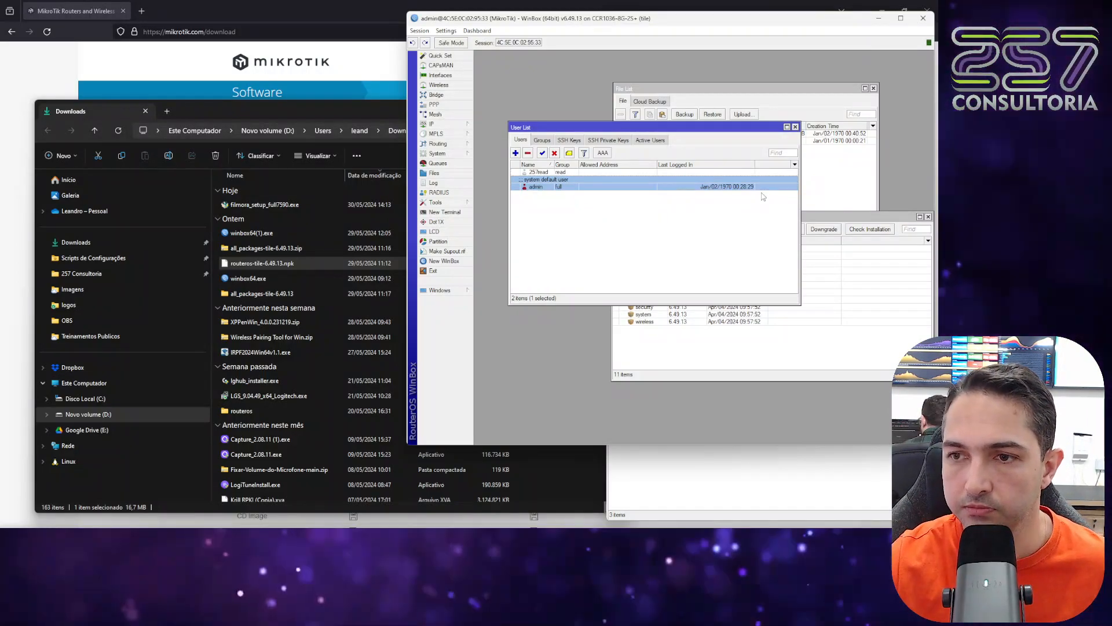
Review the 257read and admin users and the policies of the full, read and write groups.
left_click(539, 172)
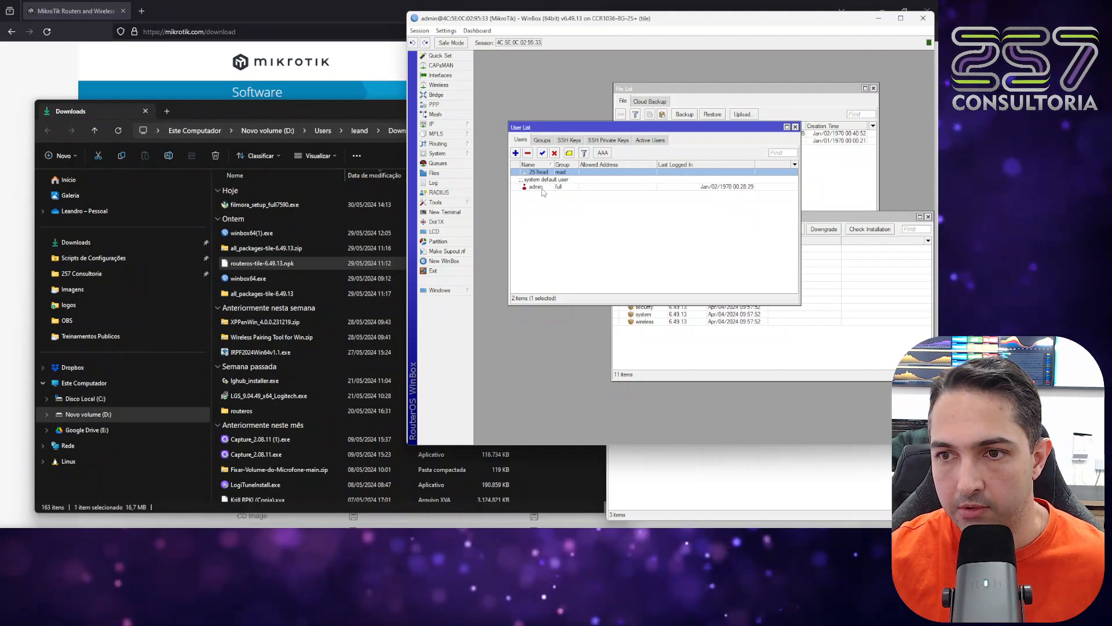
left_click(536, 187)
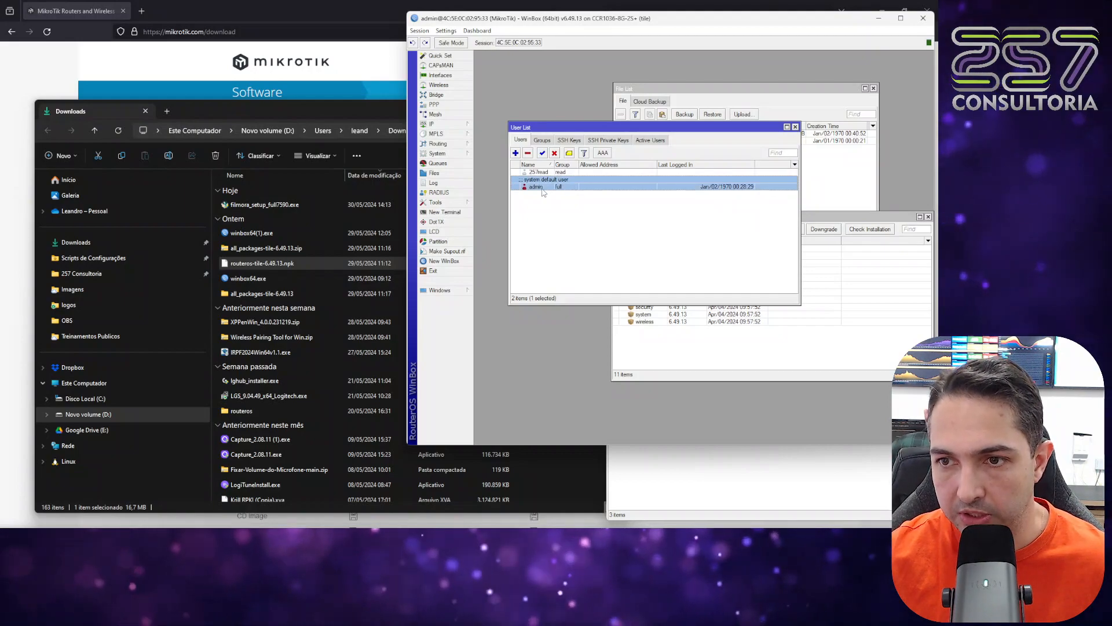
left_click(542, 141)
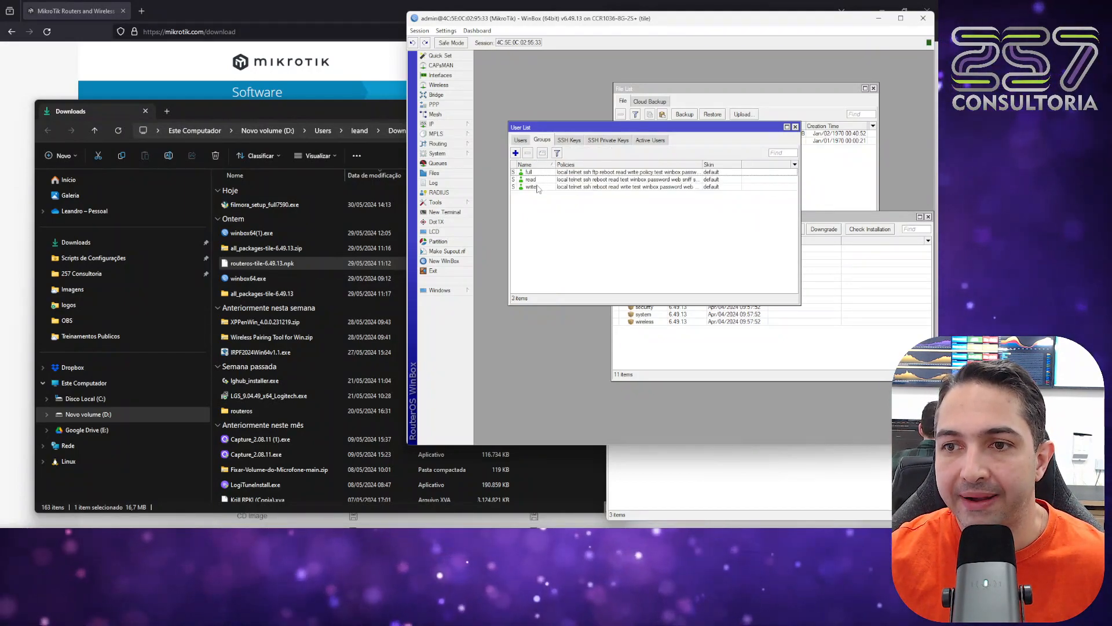
left_click(530, 172)
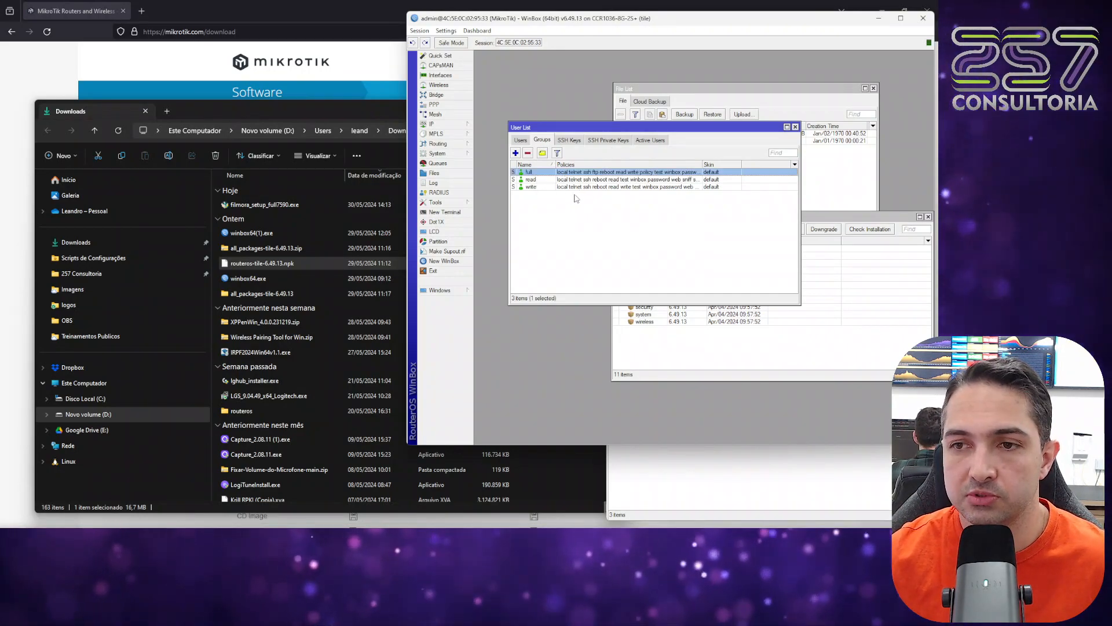
left_click(547, 180)
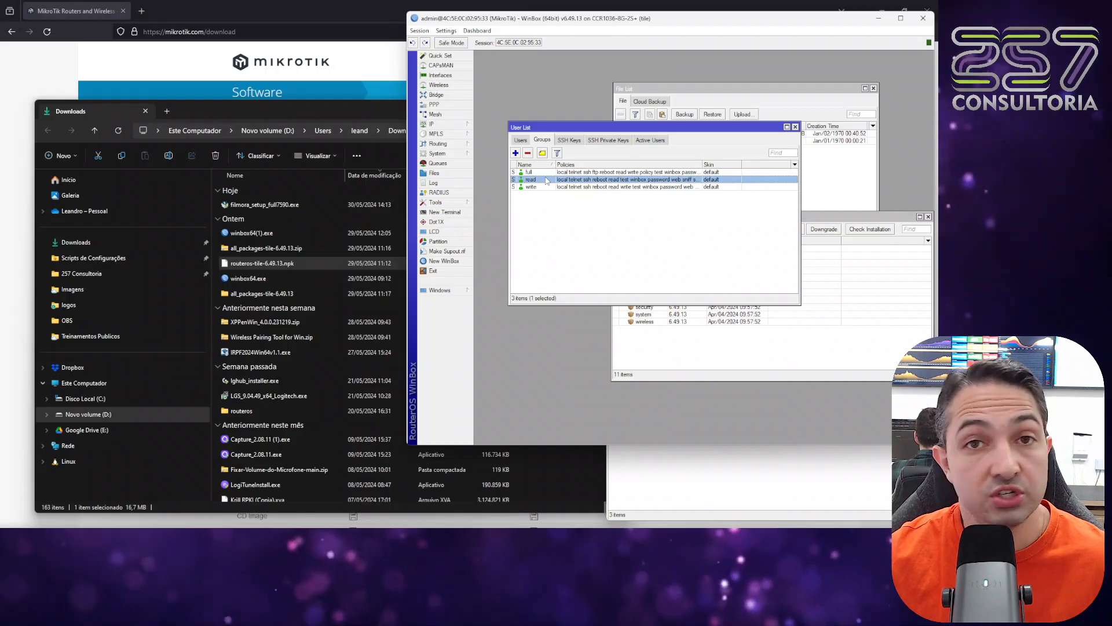
left_click(550, 188)
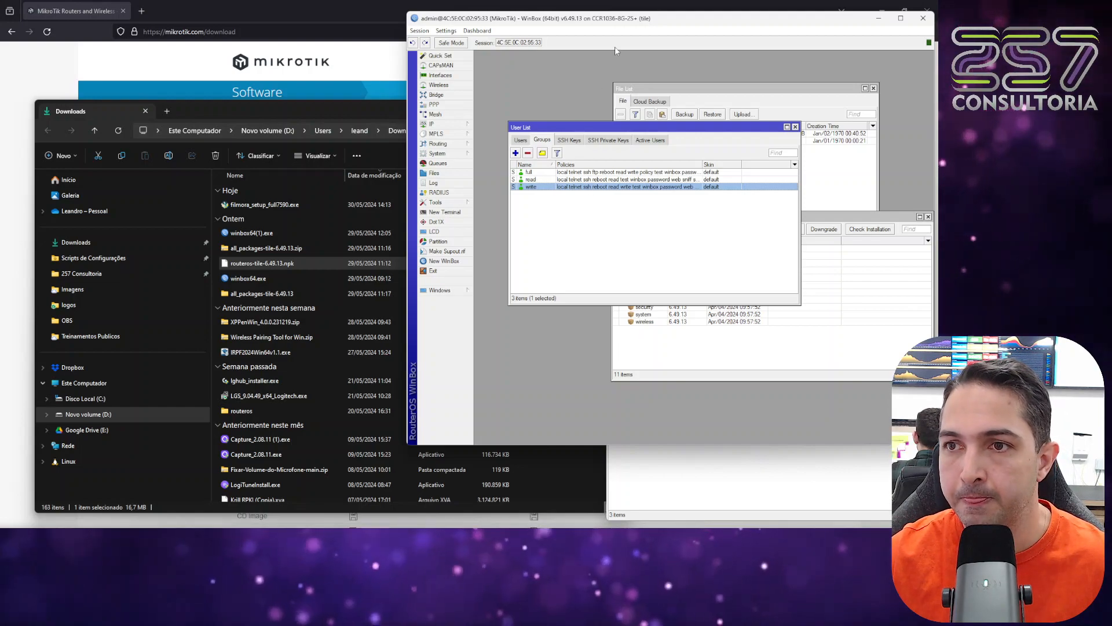
Close the router session, reconnect as admin with the account password, and move the session window clear of the connection window.
left_click(926, 25)
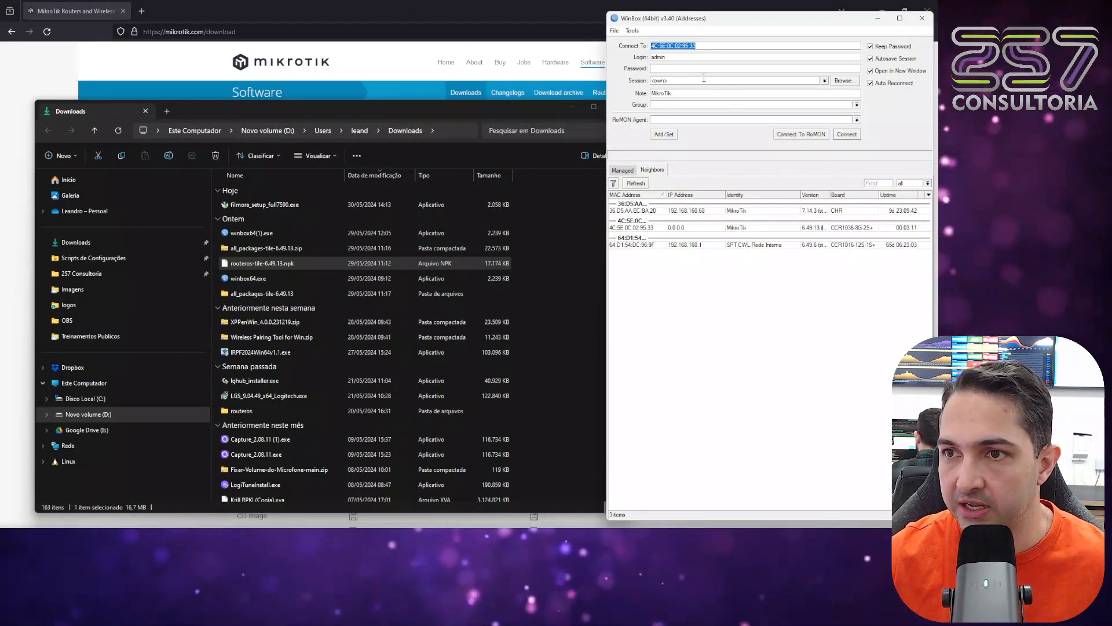
left_click(693, 69)
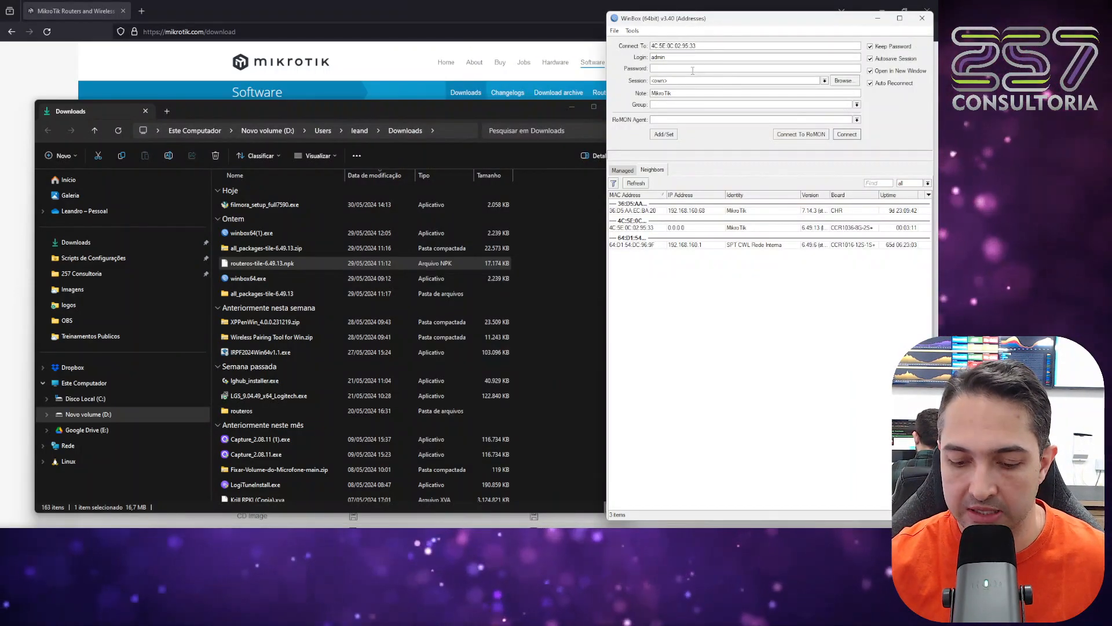
type("***")
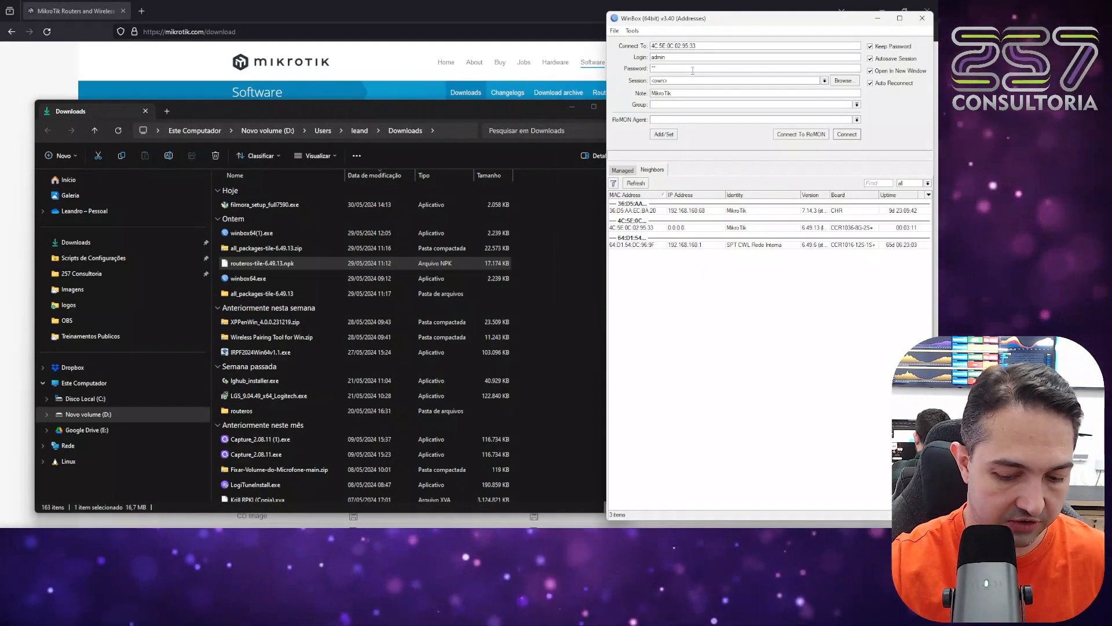
key("Return")
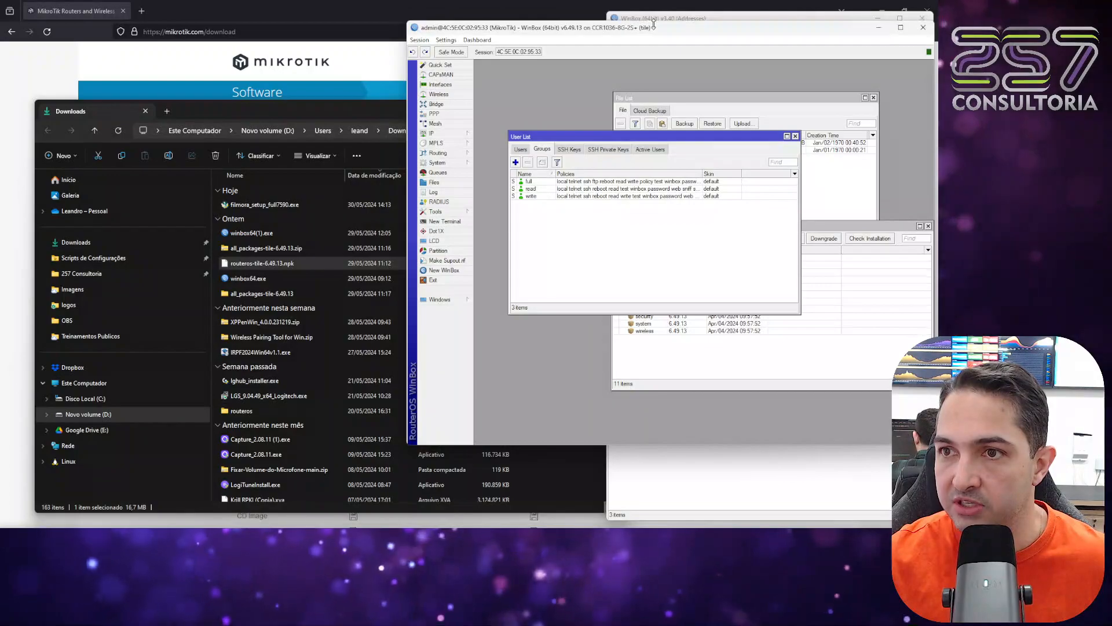
left_click_drag(666, 32, 267, 106)
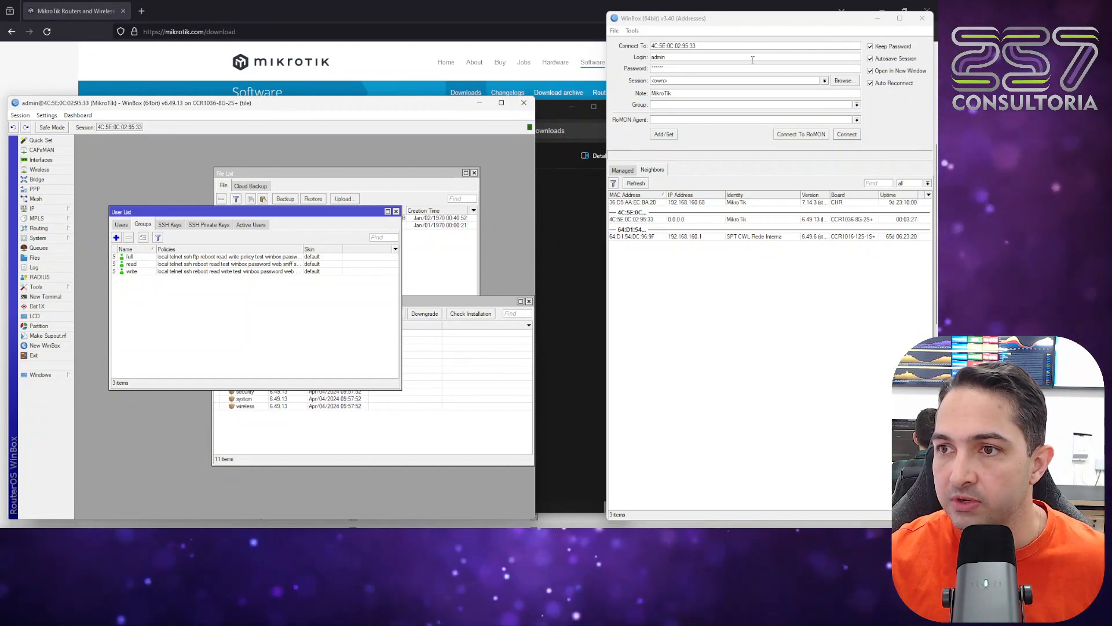
Open a second session to the same router with the login 257read.
left_click_drag(821, 57, 632, 64)
type("25")
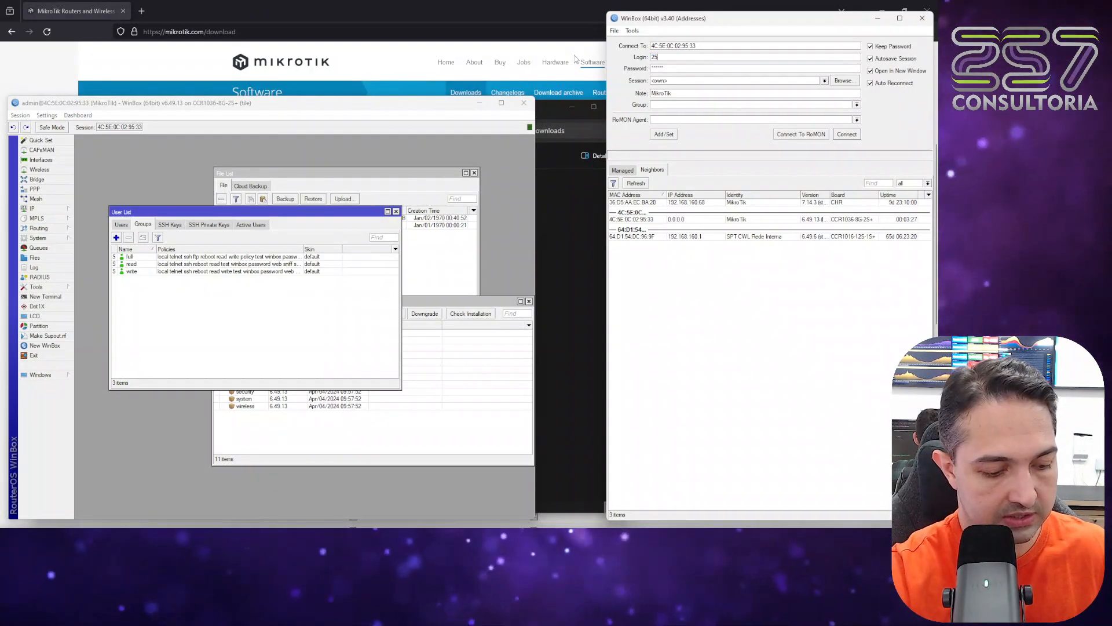
type("7read")
key("Return")
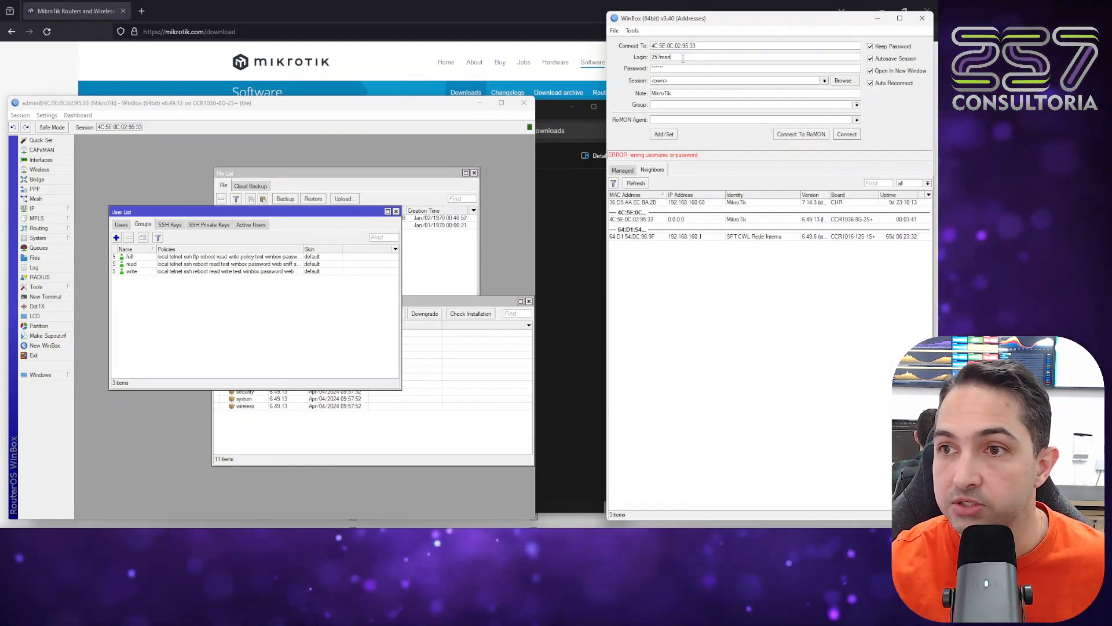
key("Return")
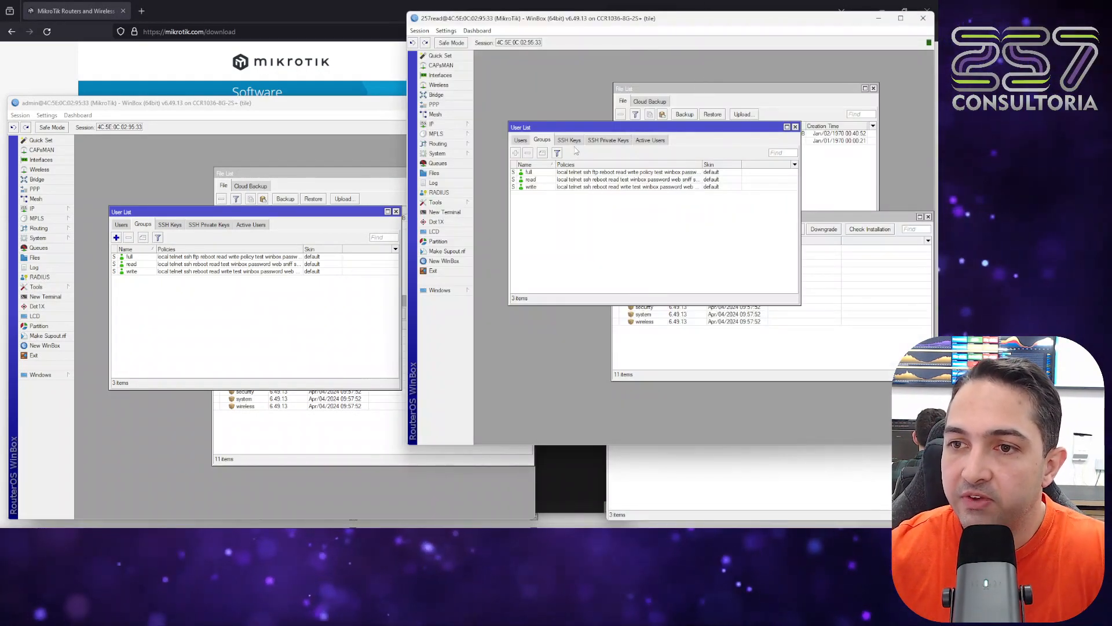
Check the editing permissions of 257read in the interface list and IP address list, and close that session.
left_click(439, 76)
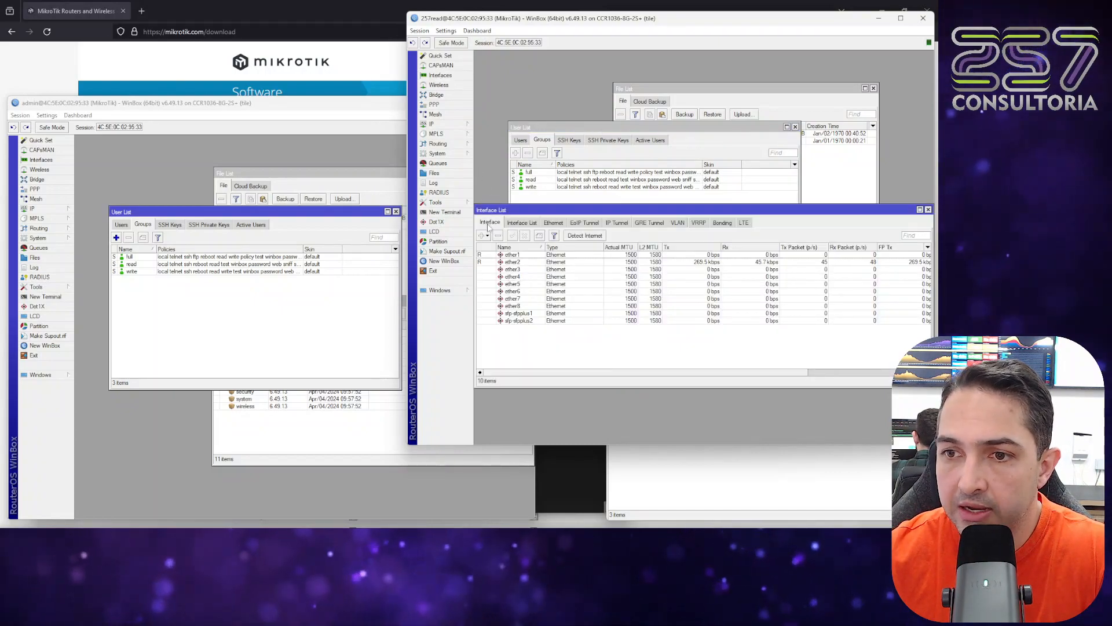
left_click(522, 222)
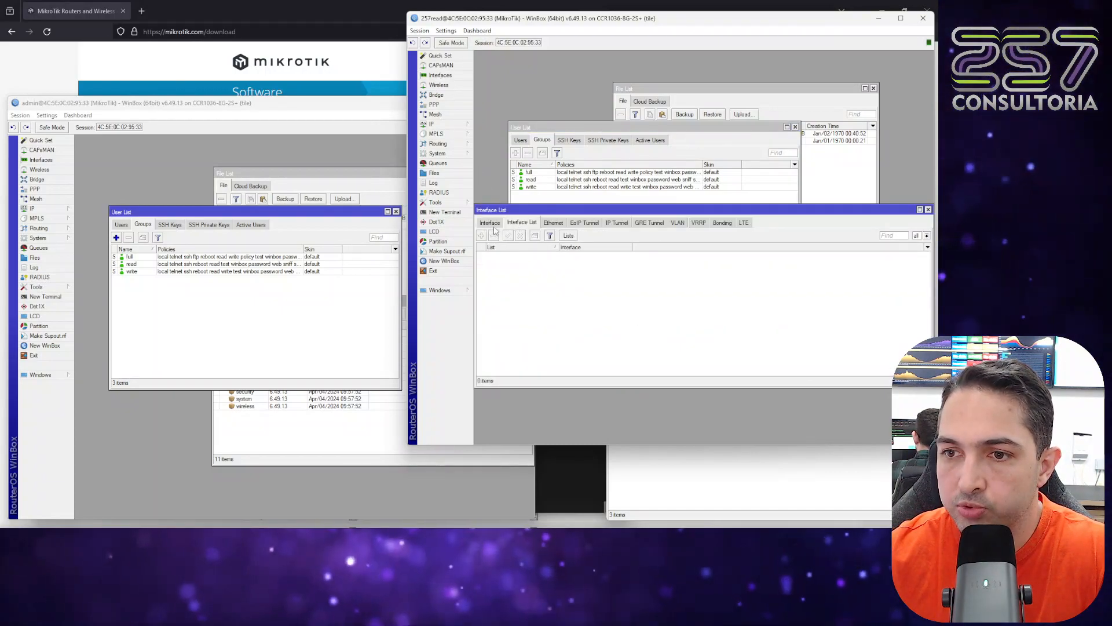
left_click(490, 223)
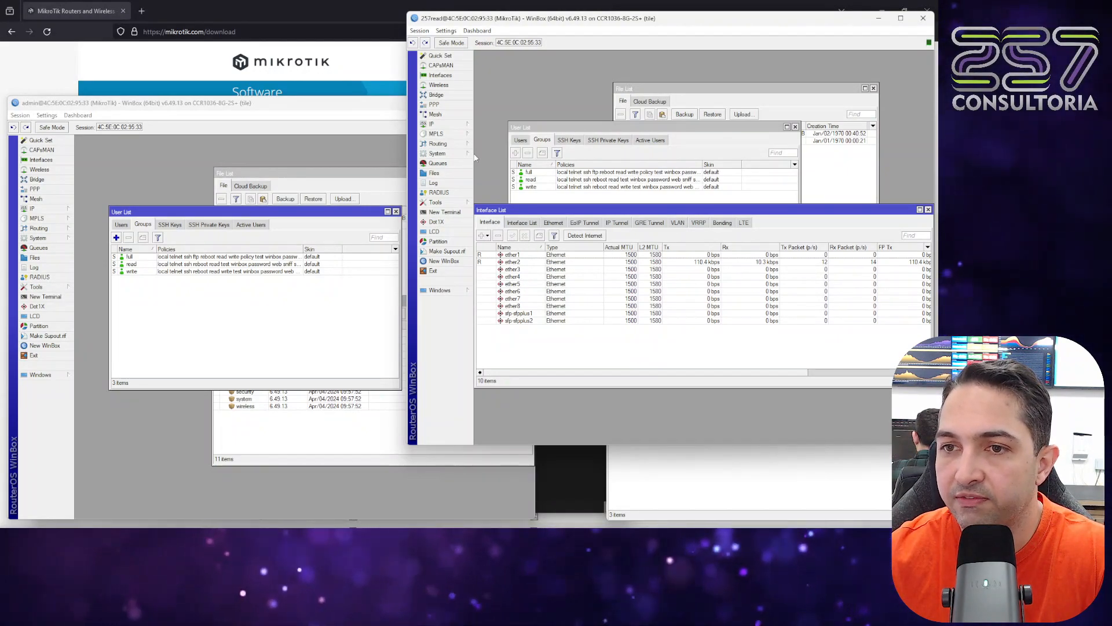
left_click(440, 124)
left_click(493, 143)
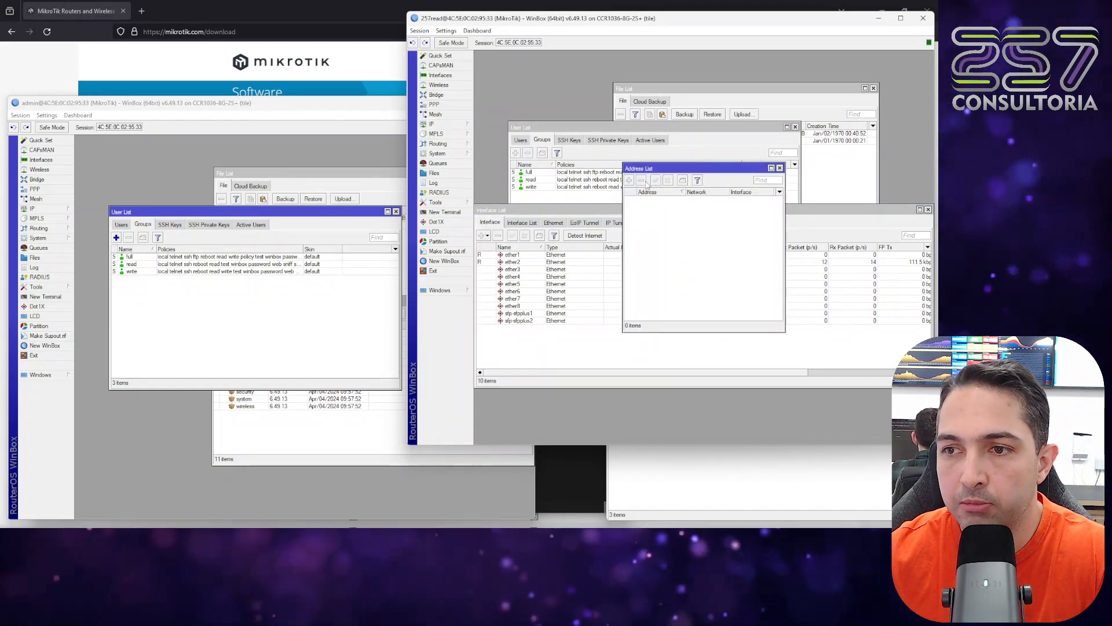
left_click(780, 169)
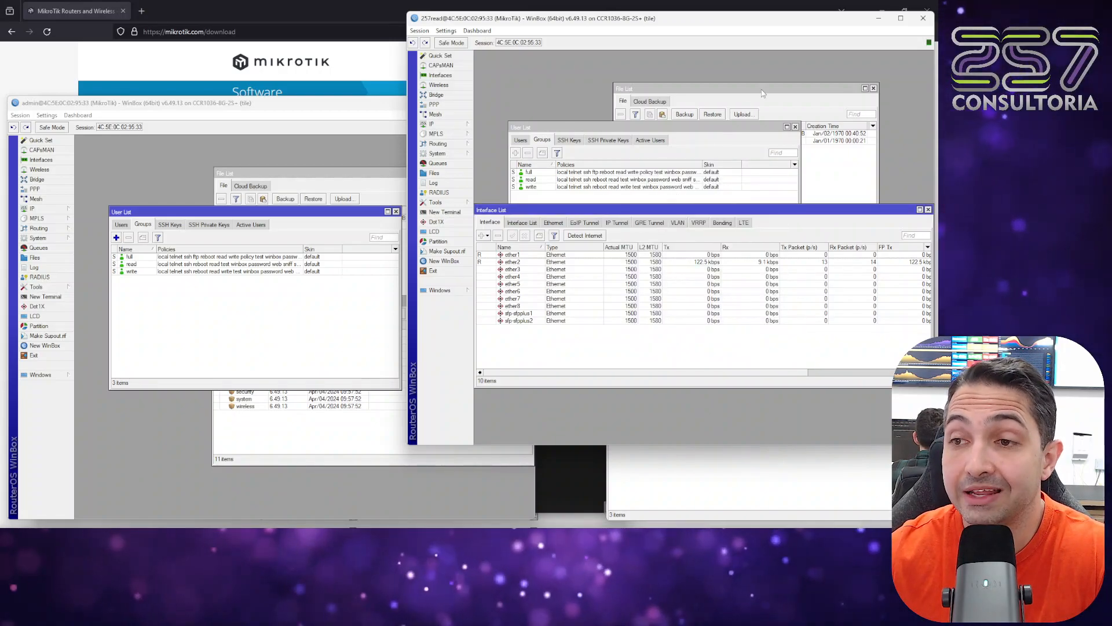
left_click(923, 20)
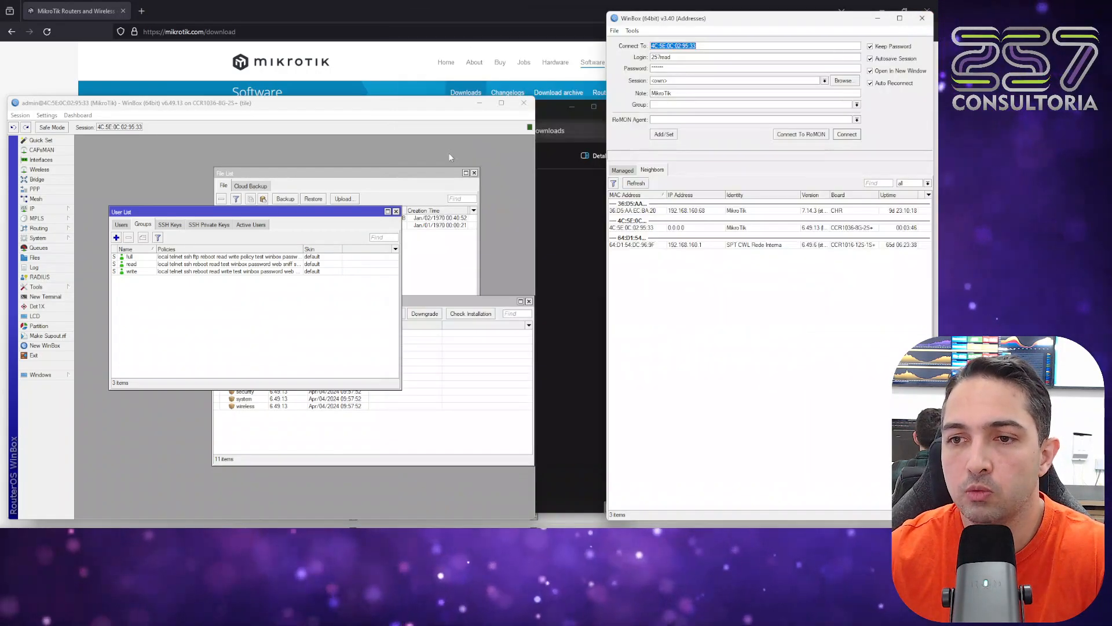
Maximize the admin session and close its User List, File List and Package List windows.
double_click(427, 108)
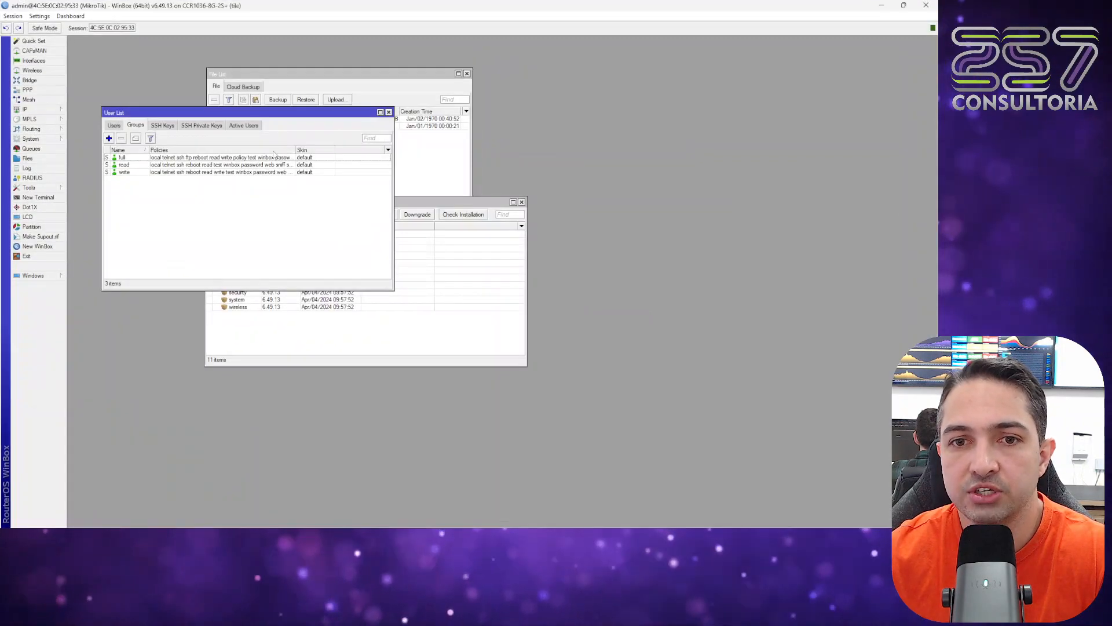
left_click(389, 112)
left_click(467, 74)
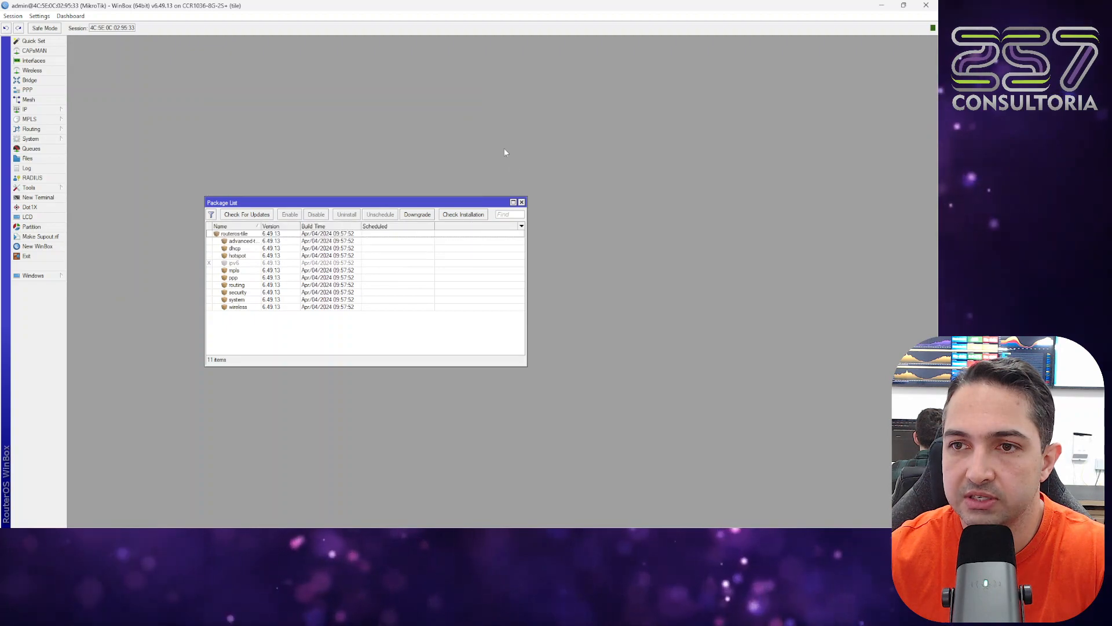
left_click(521, 202)
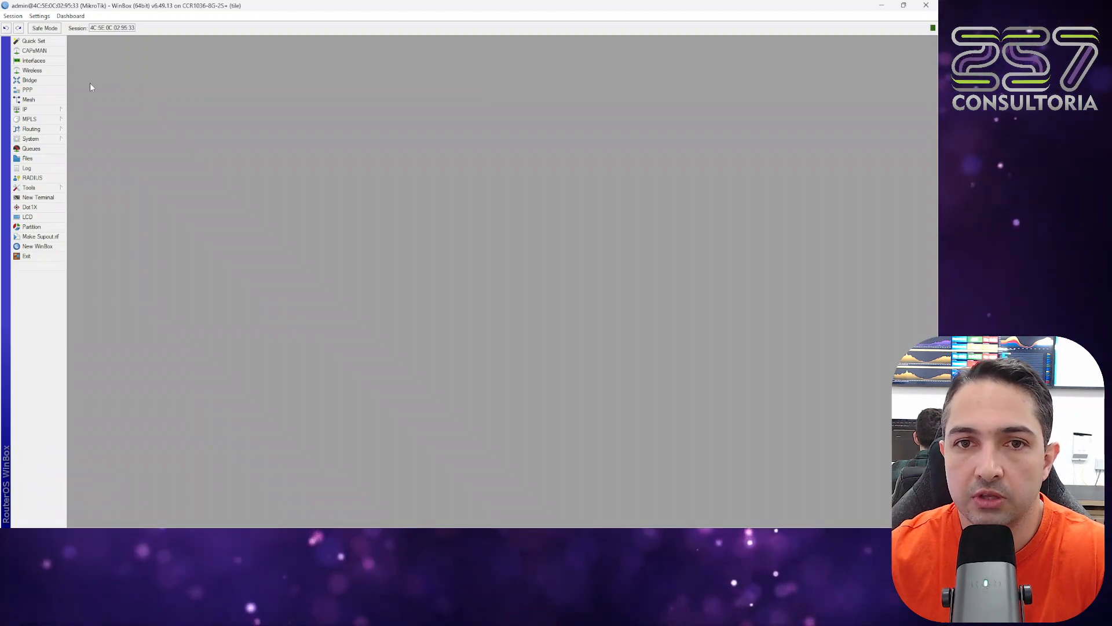
Check admin's permission to add an IP address, cancel the blank entry, and inspect ether6 in the interface list.
left_click(25, 111)
left_click(118, 129)
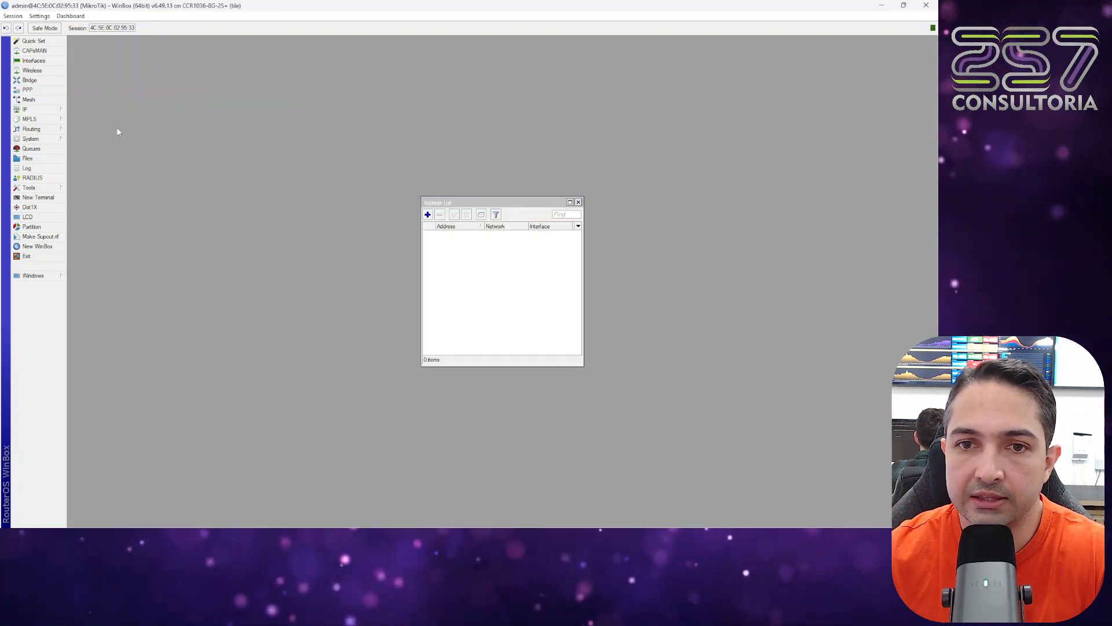
left_click(429, 214)
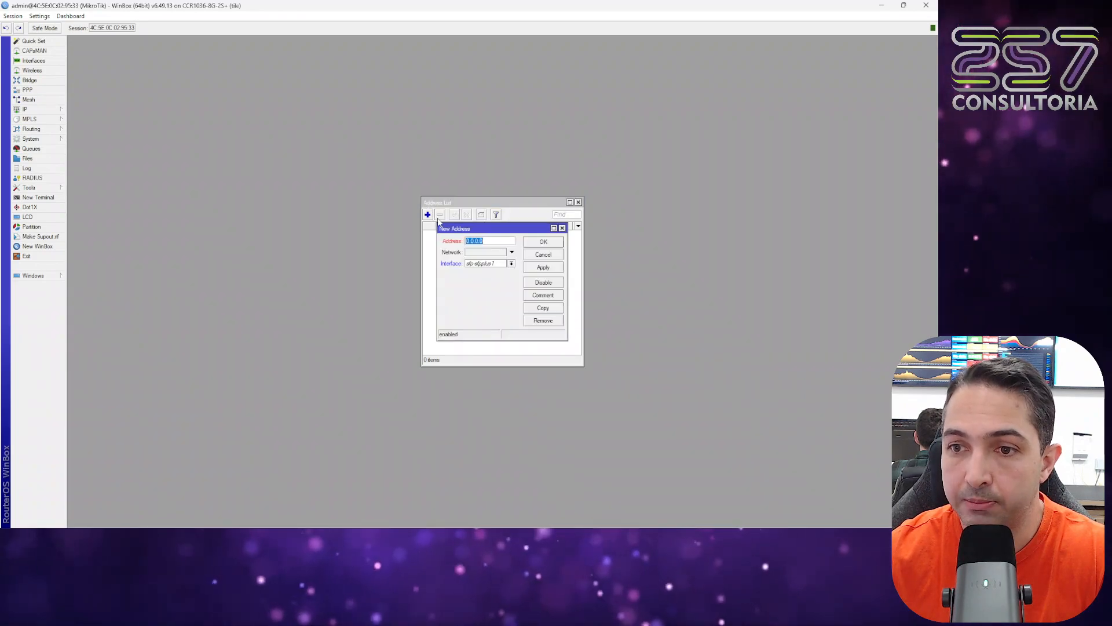
left_click(533, 257)
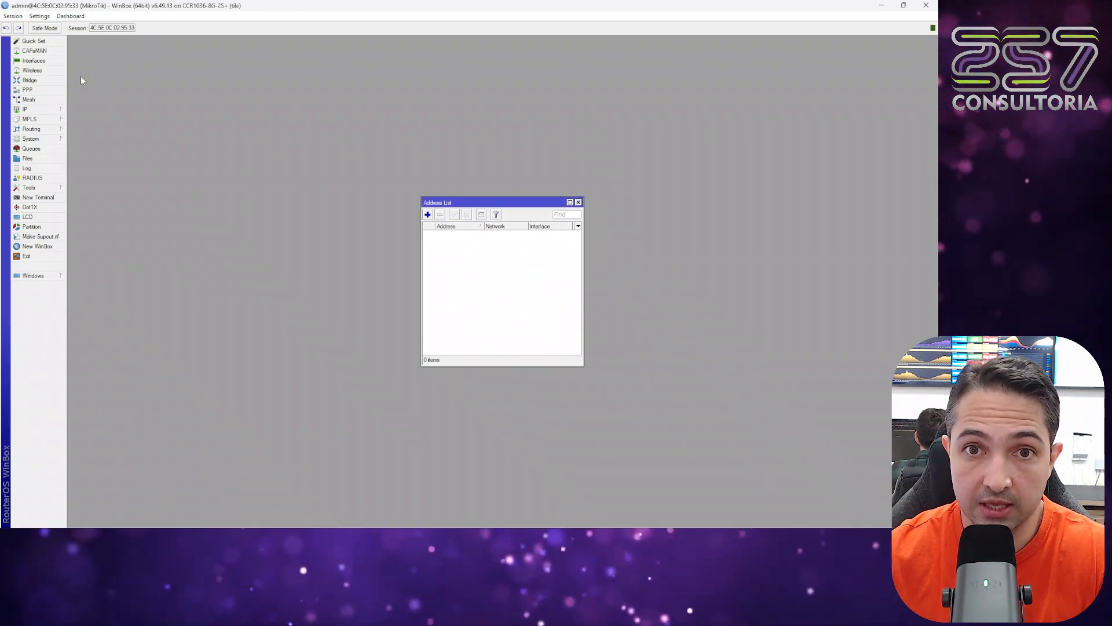
left_click(39, 61)
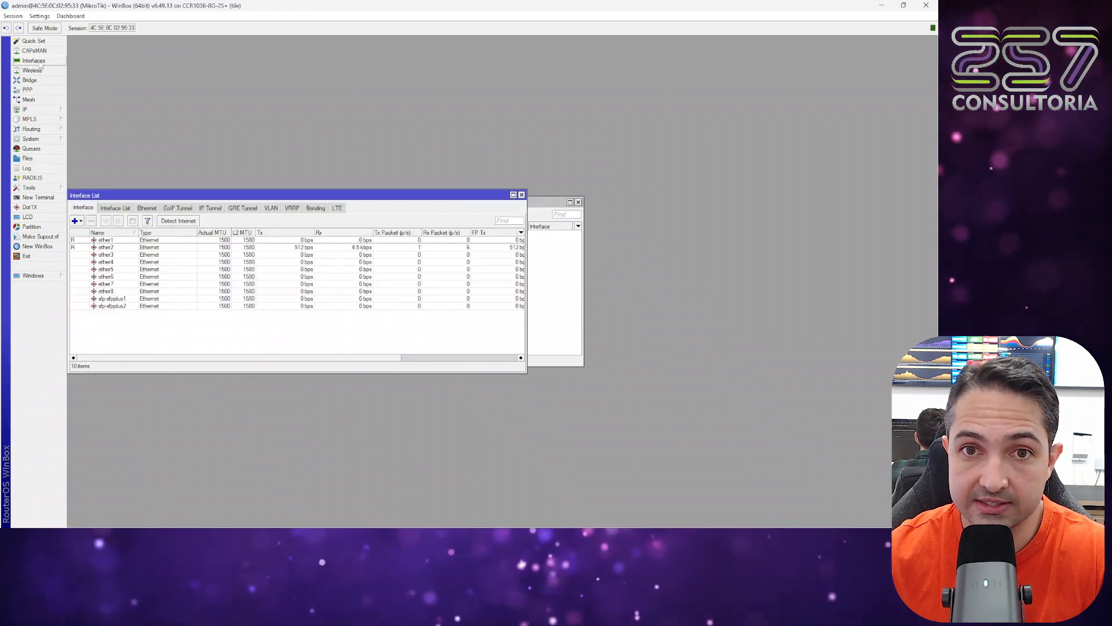
left_click(122, 279)
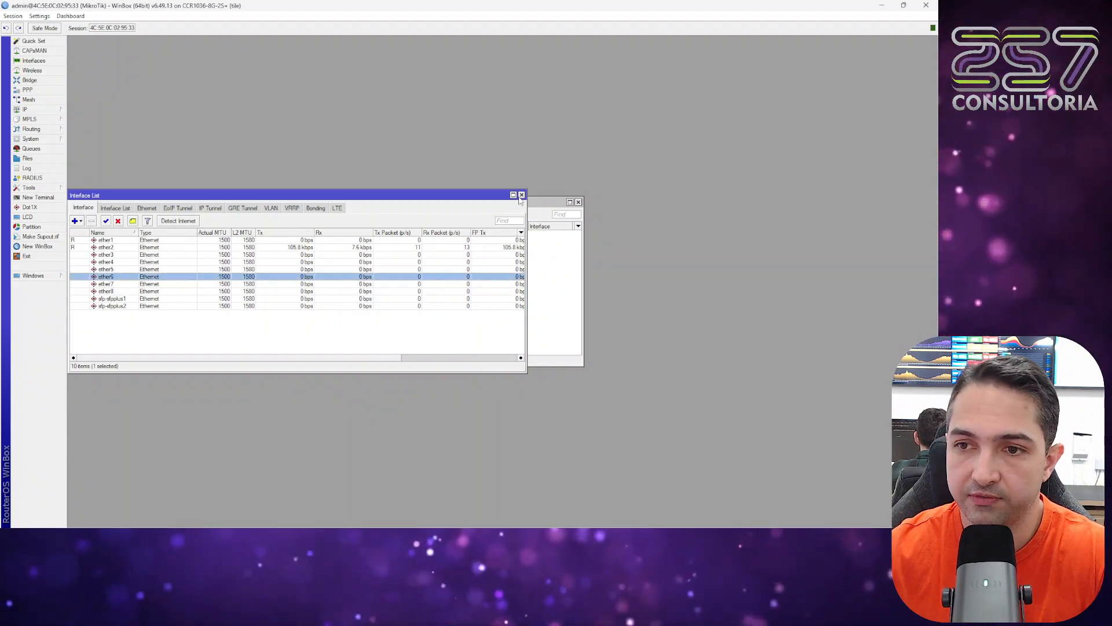
Close the interface list, open the admin account from the router's users, and examine its Allowed Address setting for restricting access by IP.
left_click(521, 195)
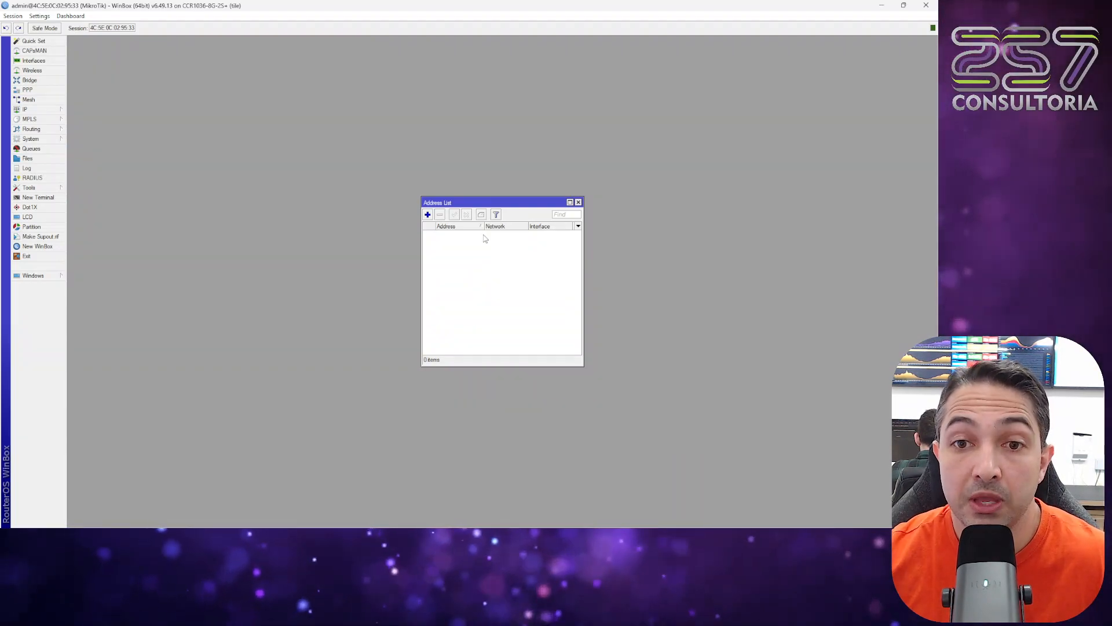
left_click(32, 139)
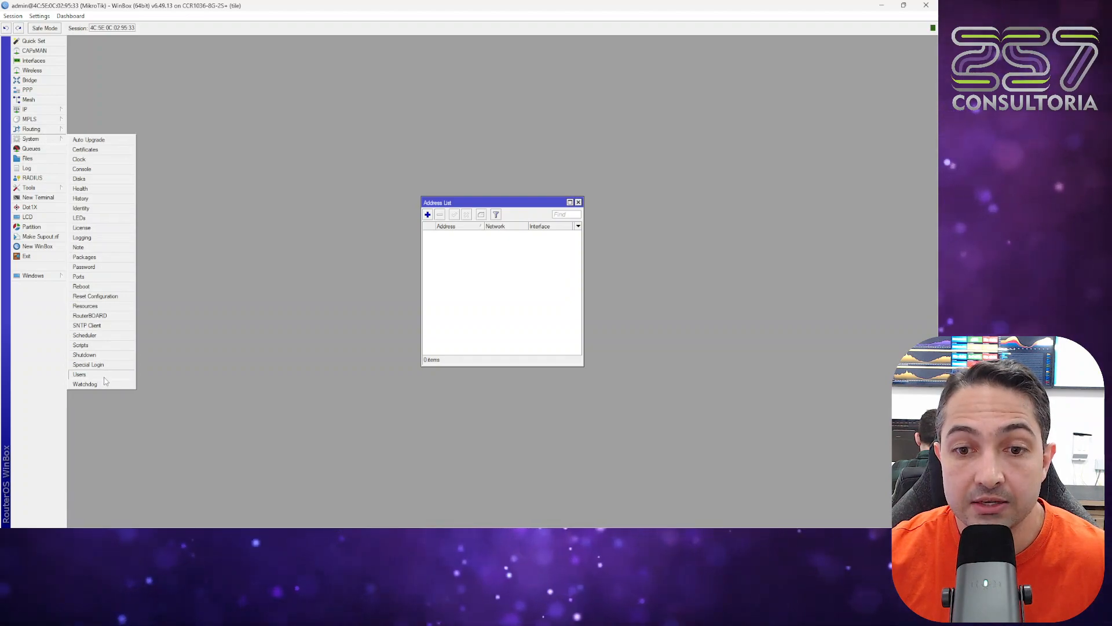
left_click(81, 375)
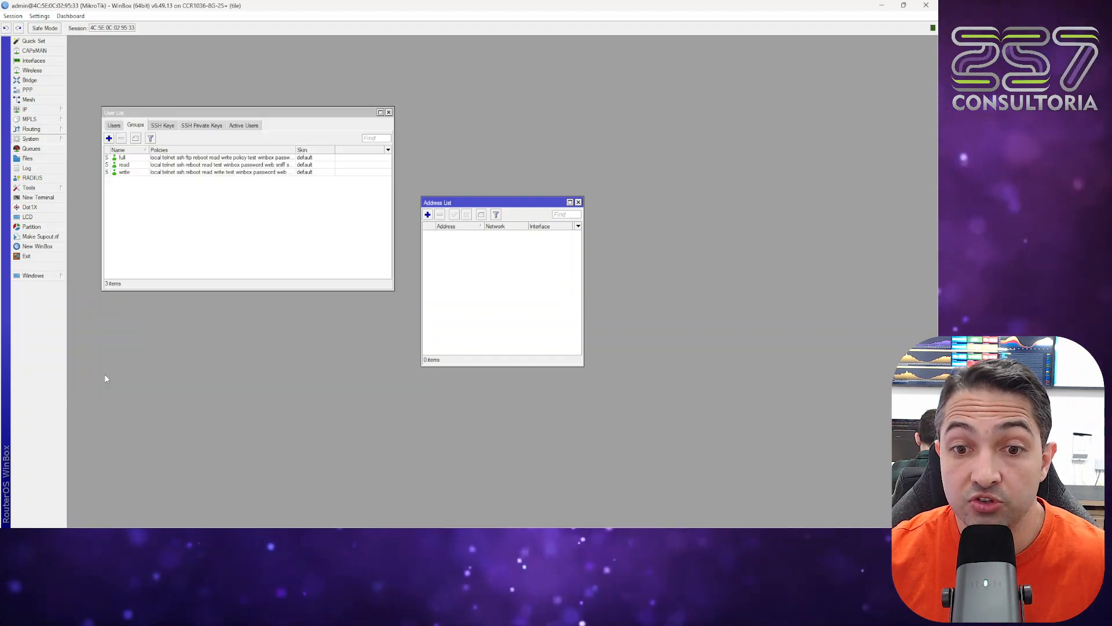
left_click(113, 125)
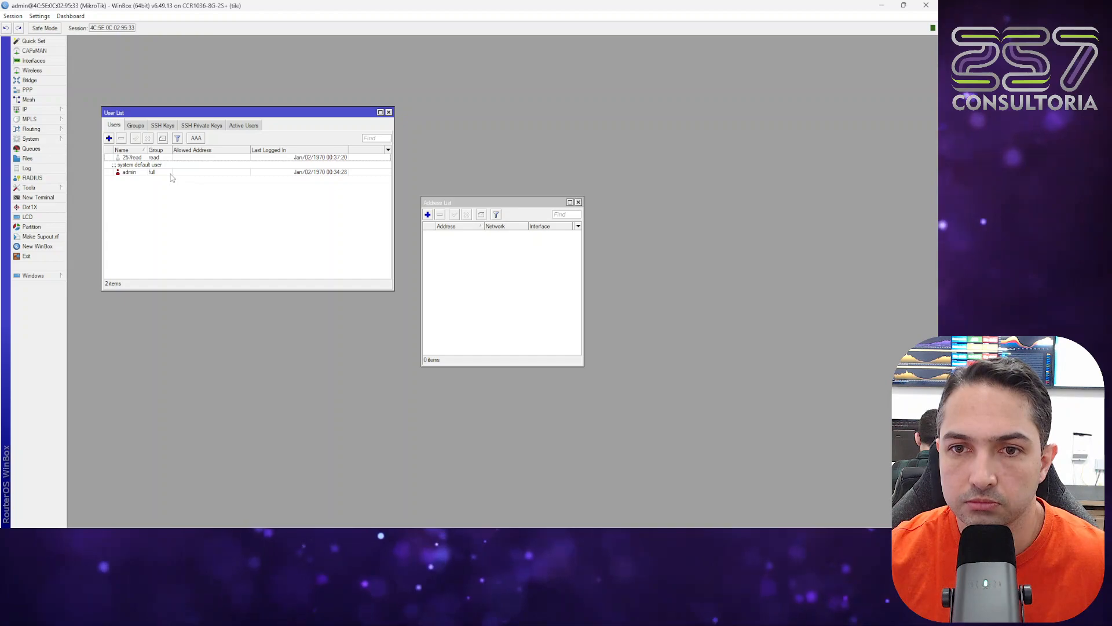
double_click(171, 173)
left_click(294, 201)
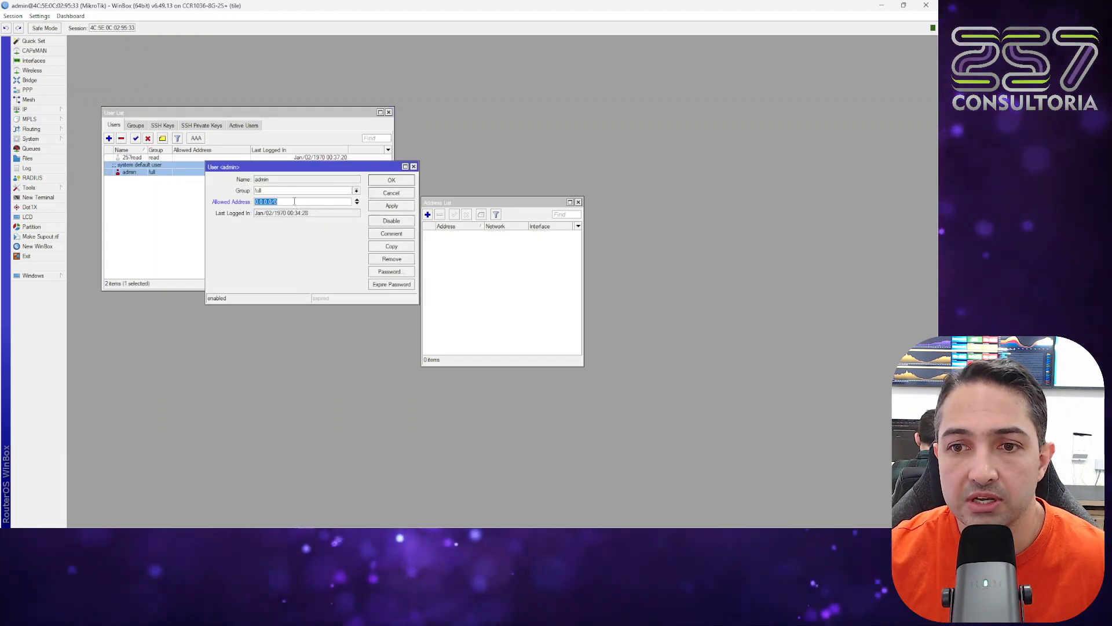
left_click(358, 200)
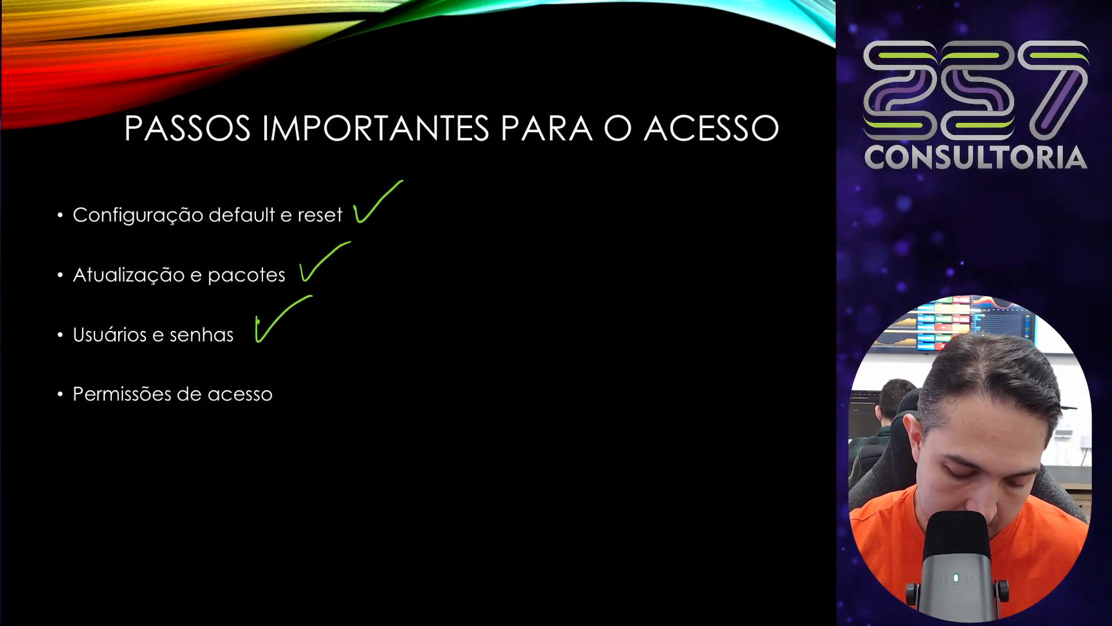
left_click_drag(290, 376, 335, 359)
key("Right")
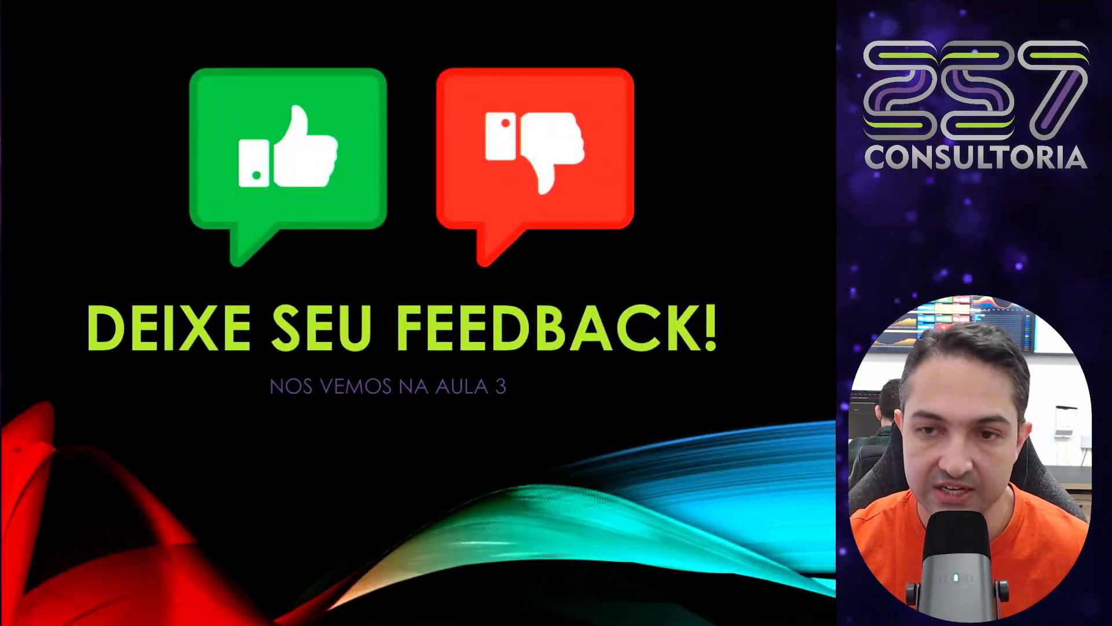